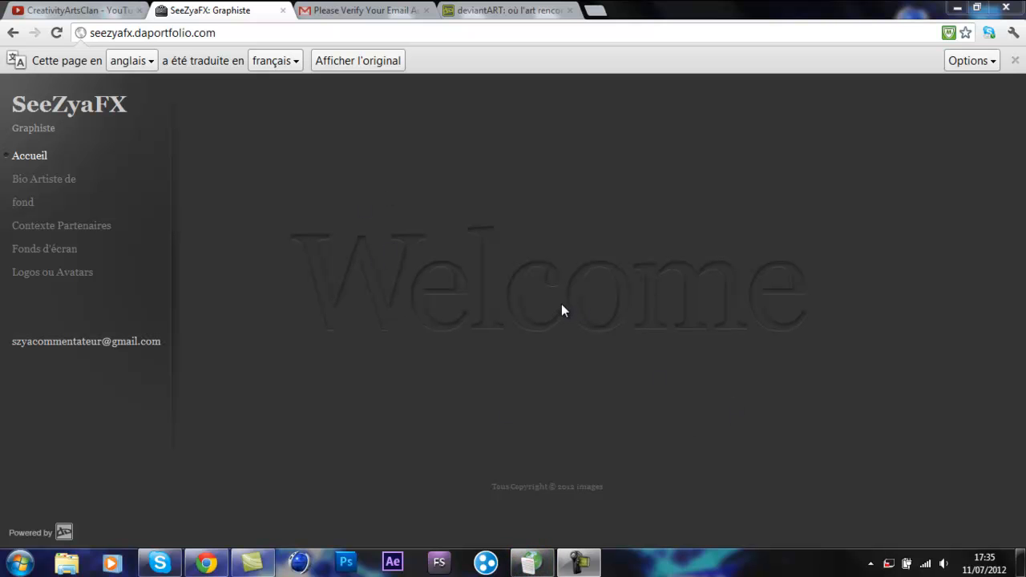
- View the artist bio and browse the second to fourth images of the portfolio's background gallery (fond)
click(37, 188)
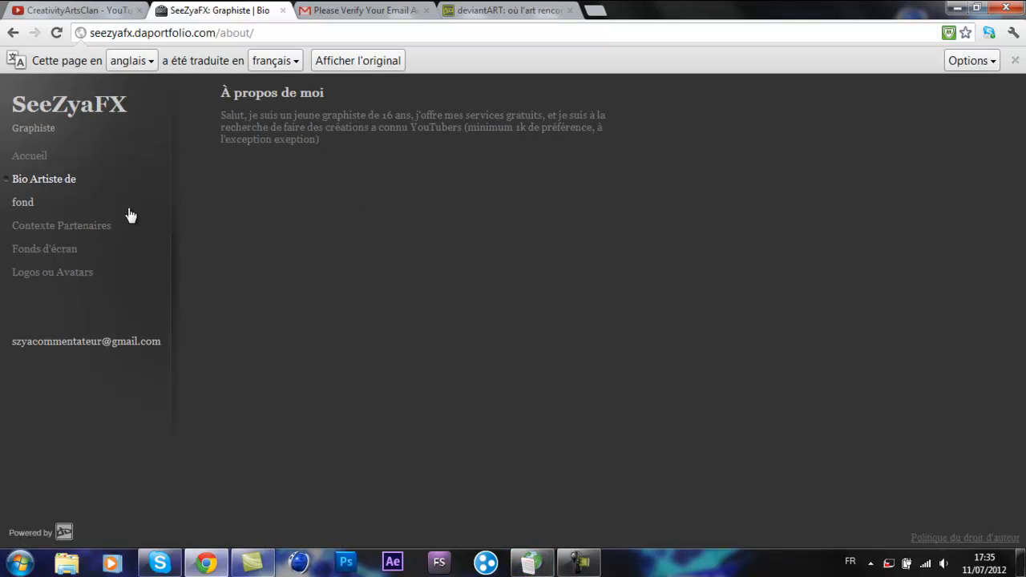
click(43, 207)
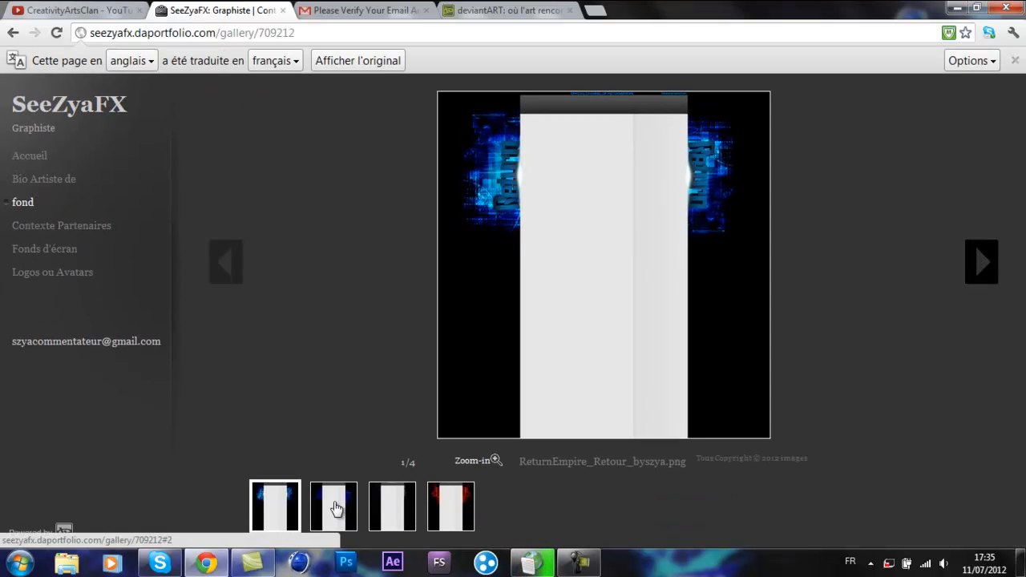
click(334, 507)
click(389, 510)
click(449, 510)
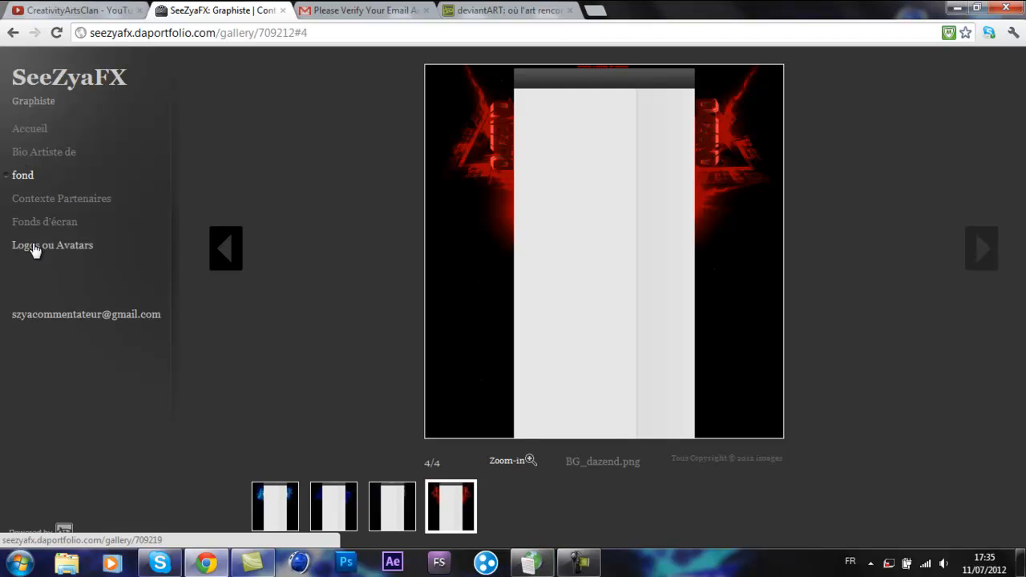
- View the Contexte Partenaires gallery and the second wallpaper in the Fonds d'écran gallery
click(35, 210)
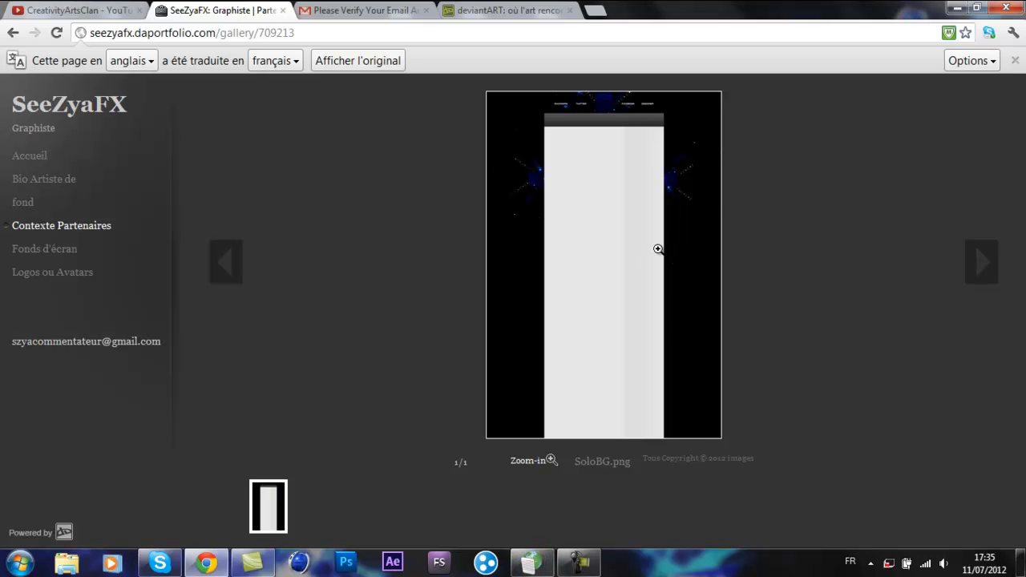
click(30, 250)
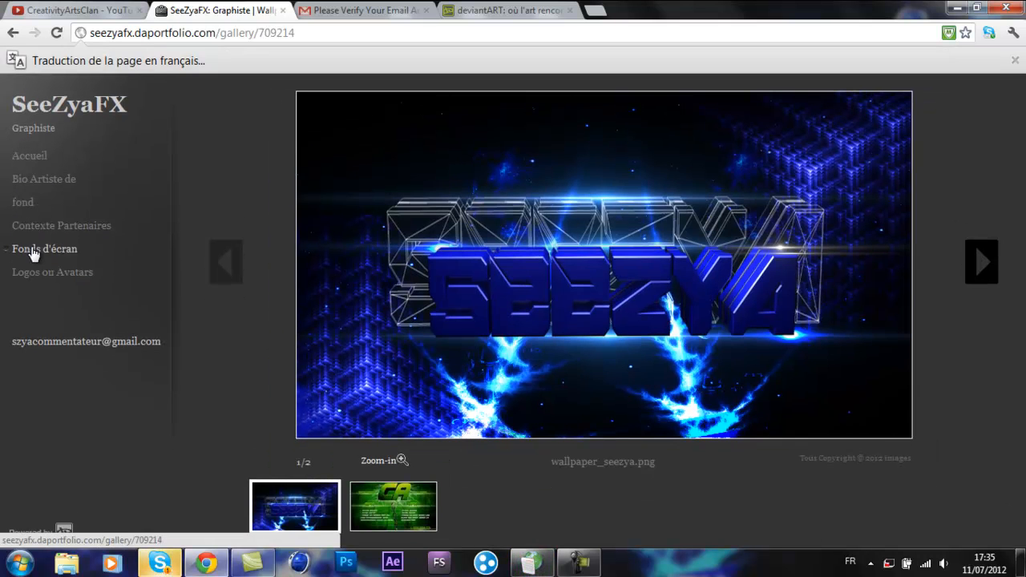
click(387, 509)
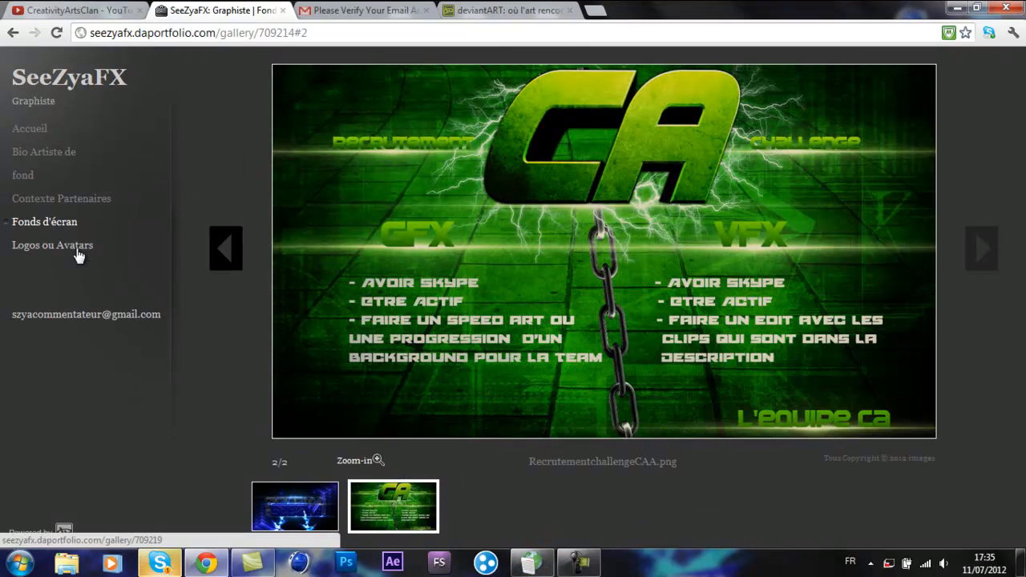
- Browse the Logos ou Avatars gallery, viewing the fourth, fifth and sixth logos
click(76, 247)
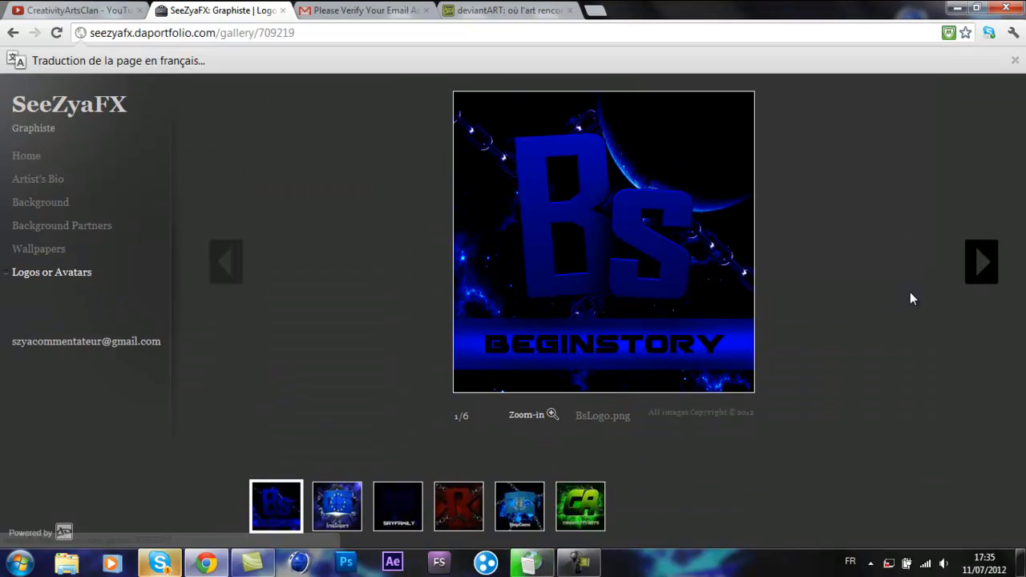
click(458, 501)
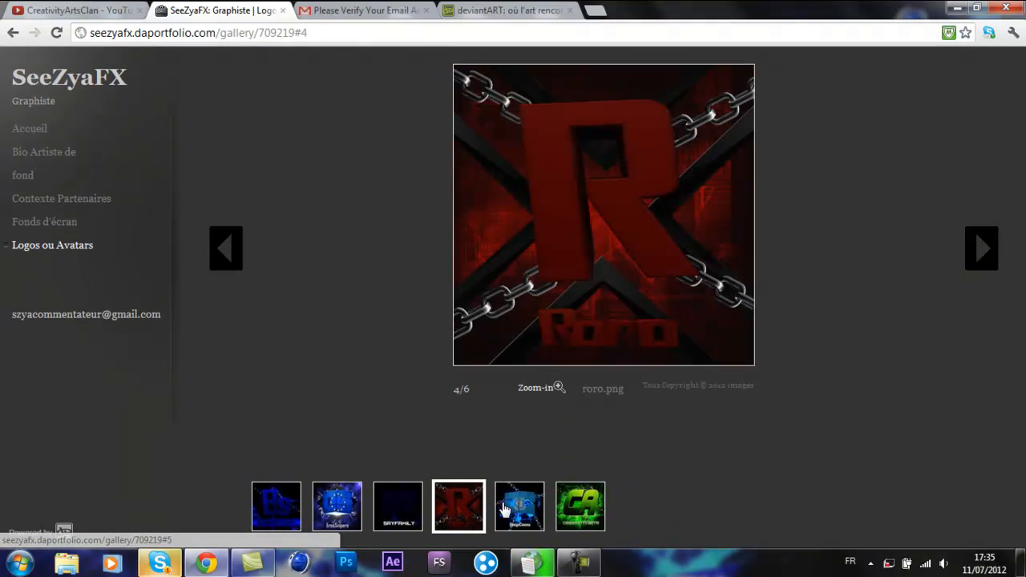
click(520, 504)
click(572, 510)
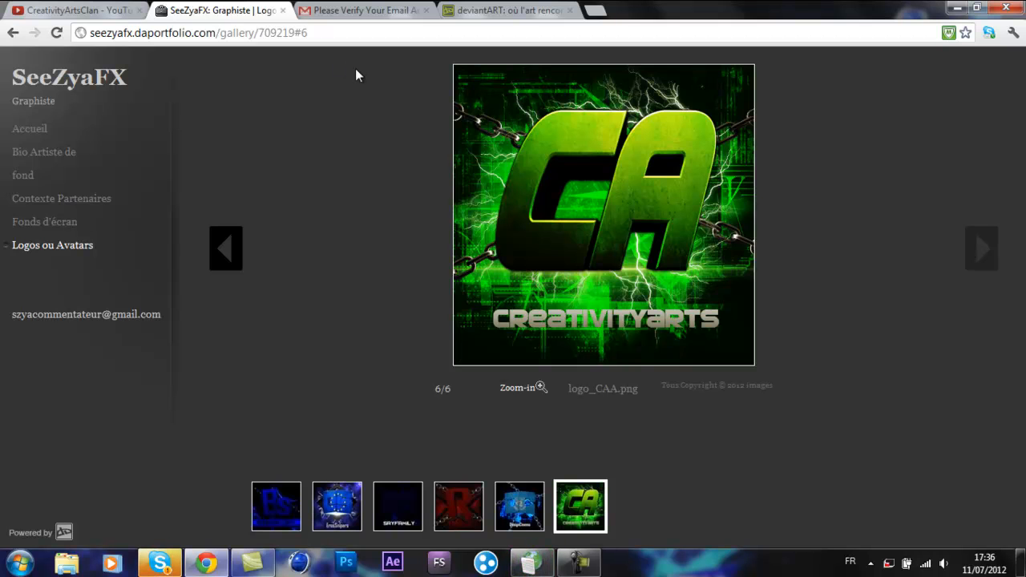
- Switch to the deviantART website and log out of the current account
click(483, 18)
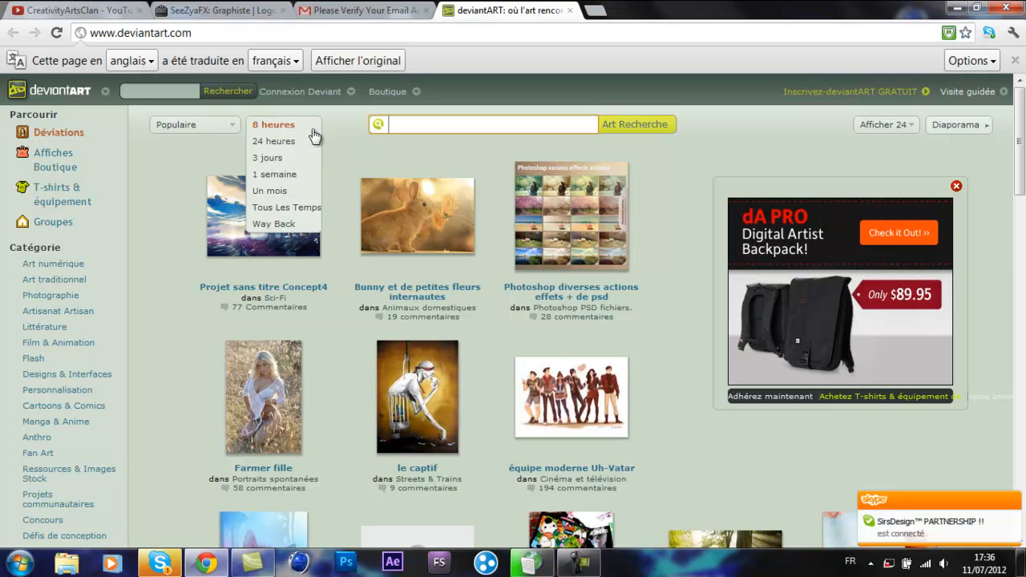
click(826, 97)
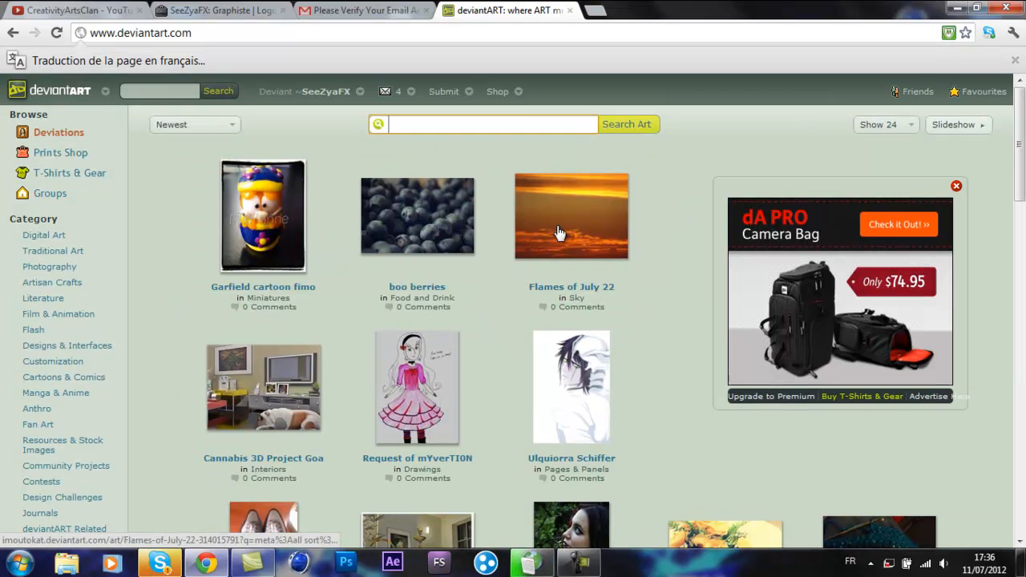
click(363, 93)
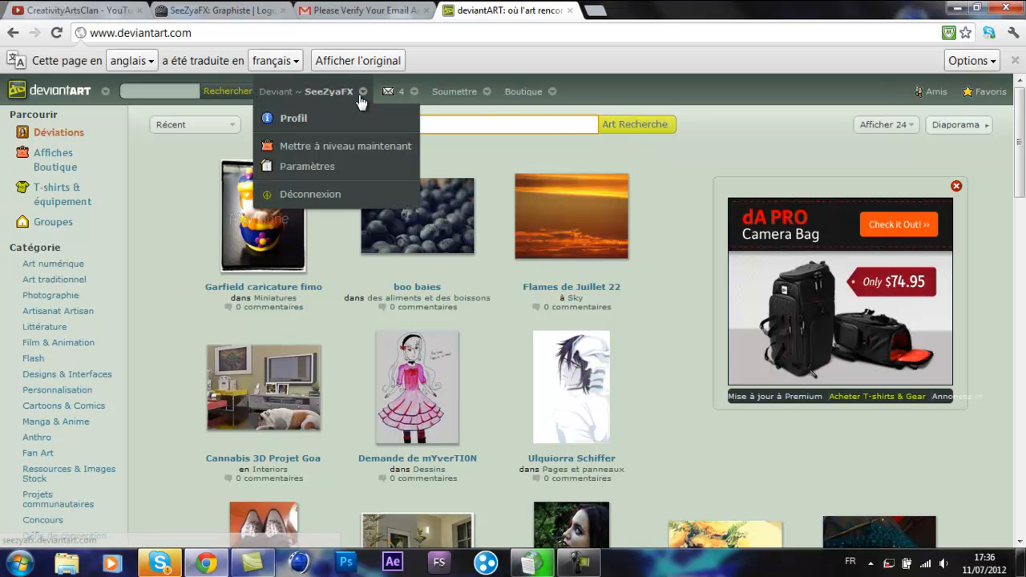
click(319, 194)
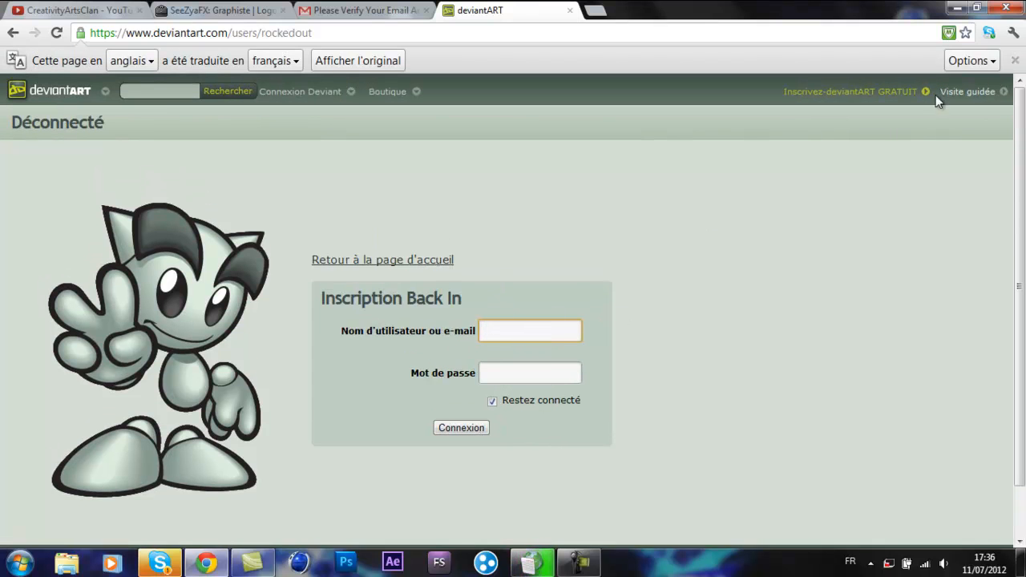
- Open deviantART's free registration form and examine its fields from the username down to the terms agreement
click(899, 91)
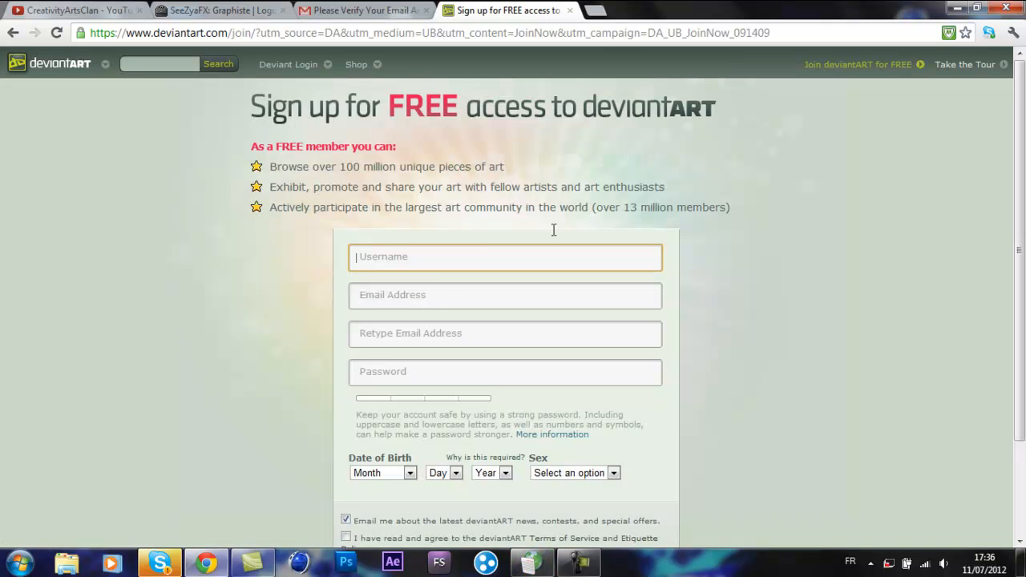
drag(1017, 181, 1009, 247)
click(1003, 177)
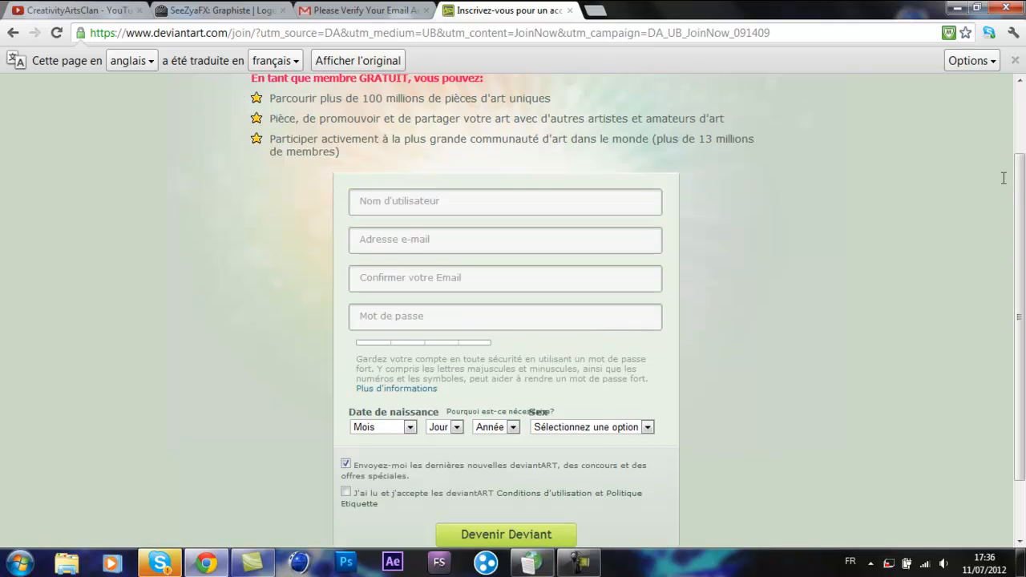
drag(1019, 198, 1009, 126)
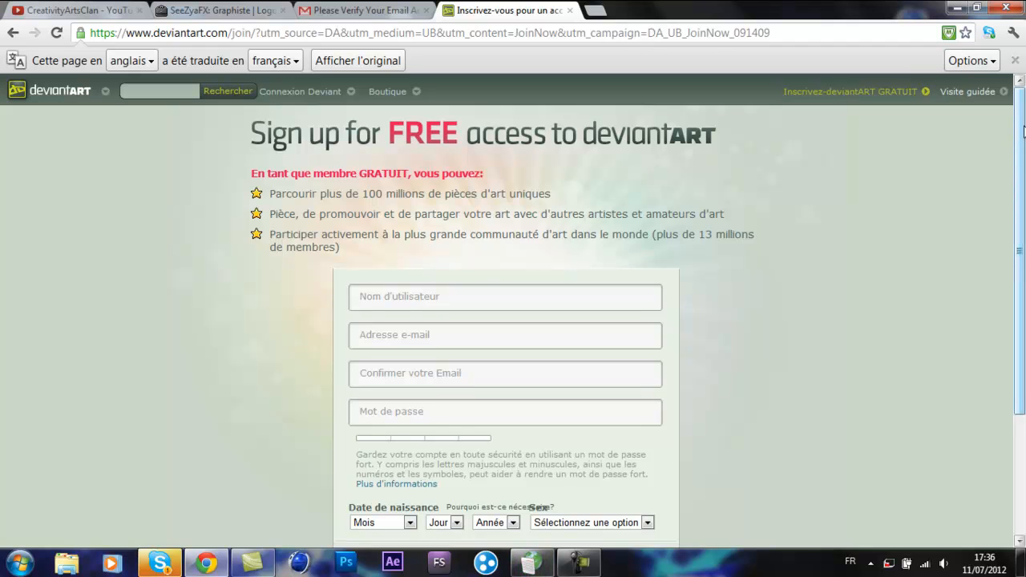
drag(1024, 131, 1024, 136)
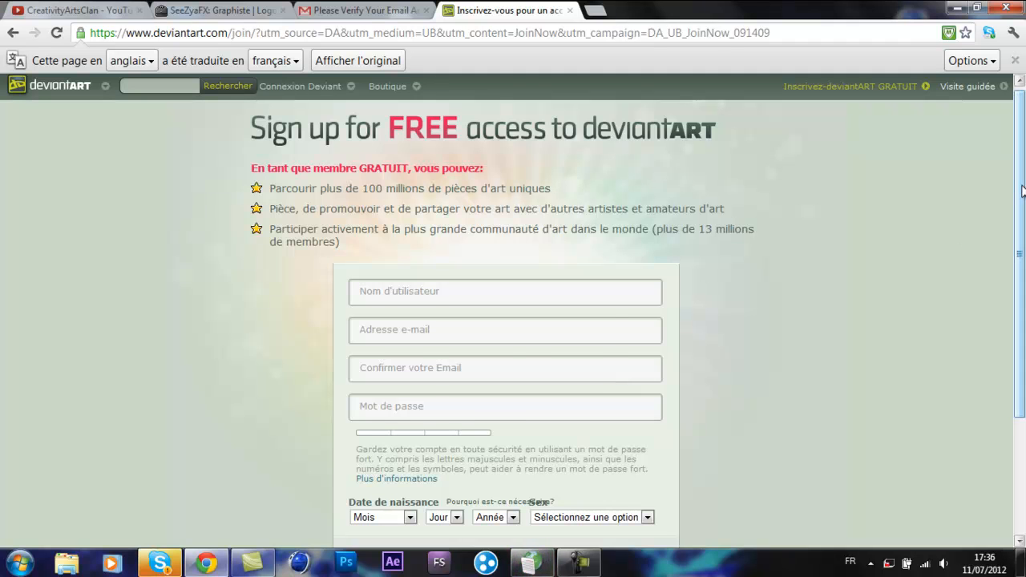
scroll(962, 233, down, 3)
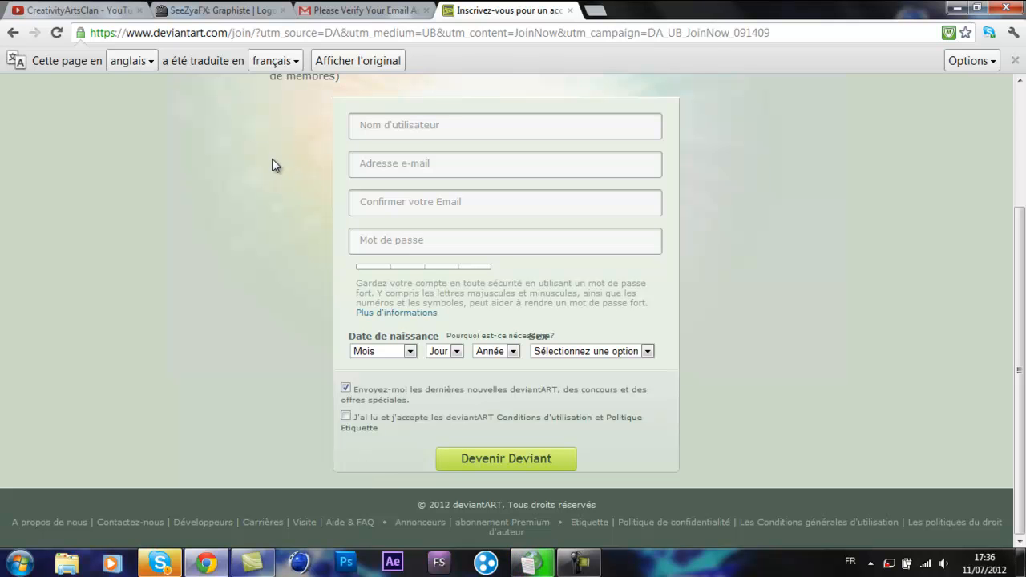
- Leave the registration form and load the deviantart.com home page
click(545, 32)
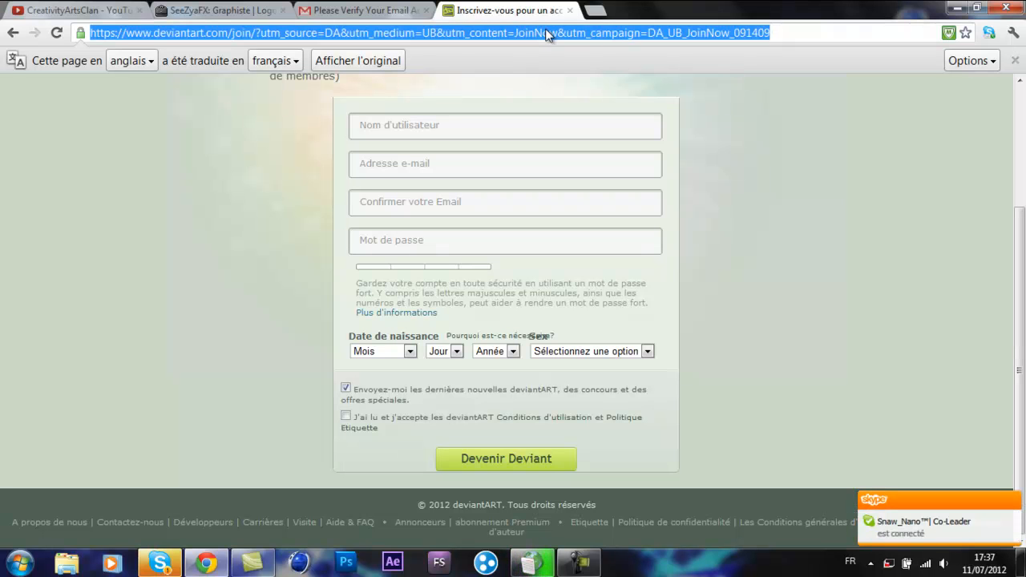
text(devian)
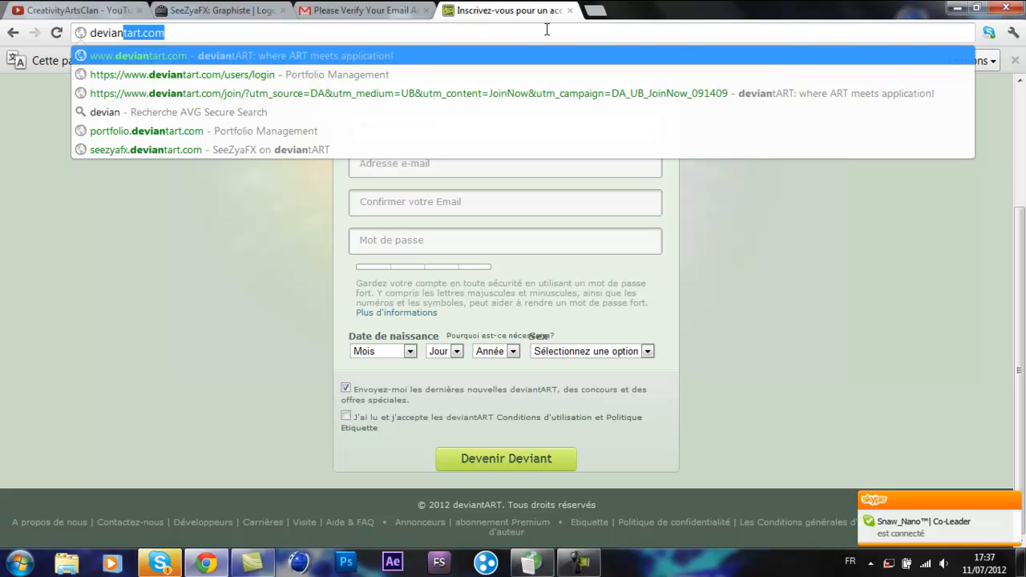
key(Return)
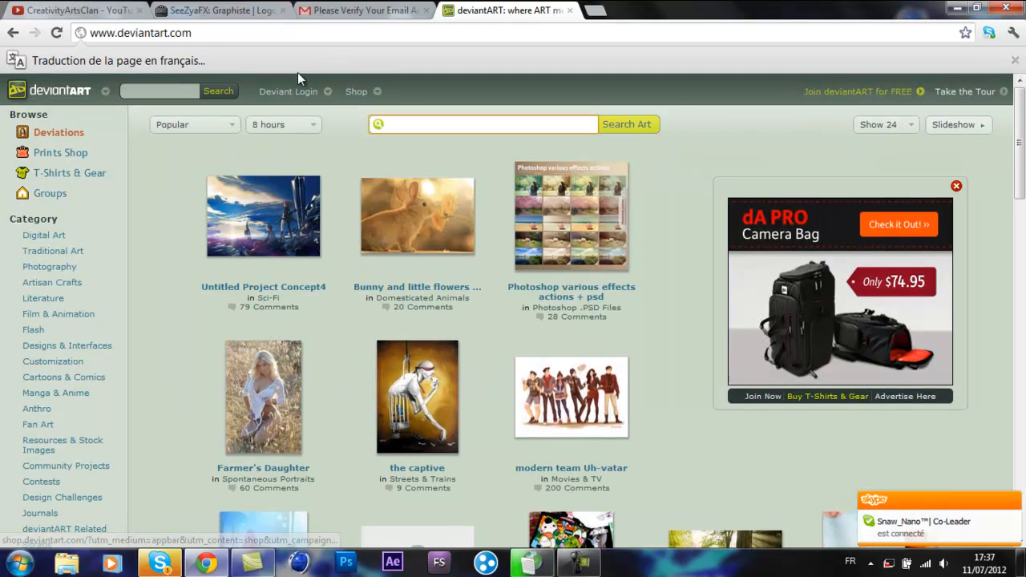
- Try to log in to deviantART with the account username and password
click(330, 94)
text(se)
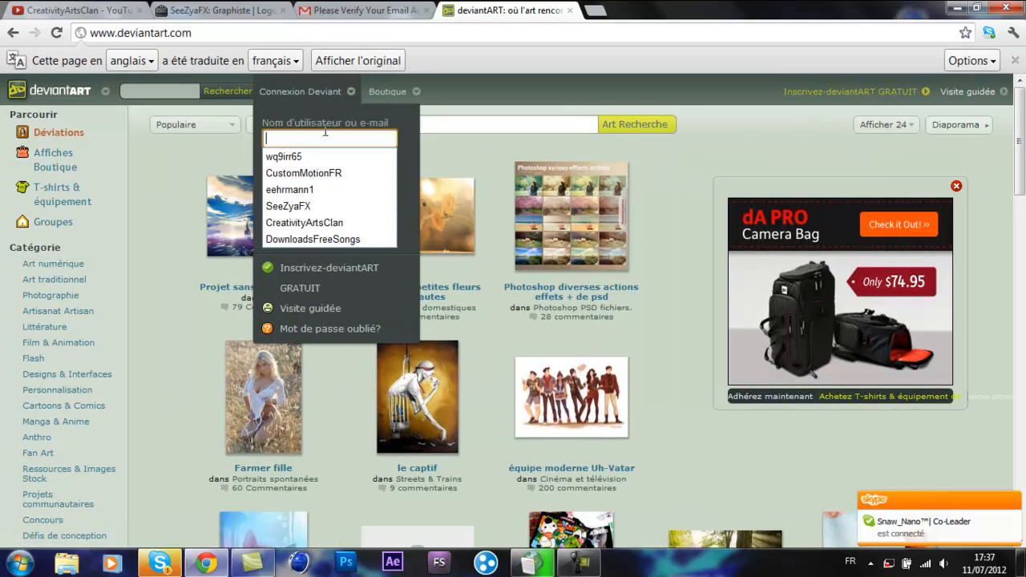
click(323, 157)
click(330, 178)
text(•••••)
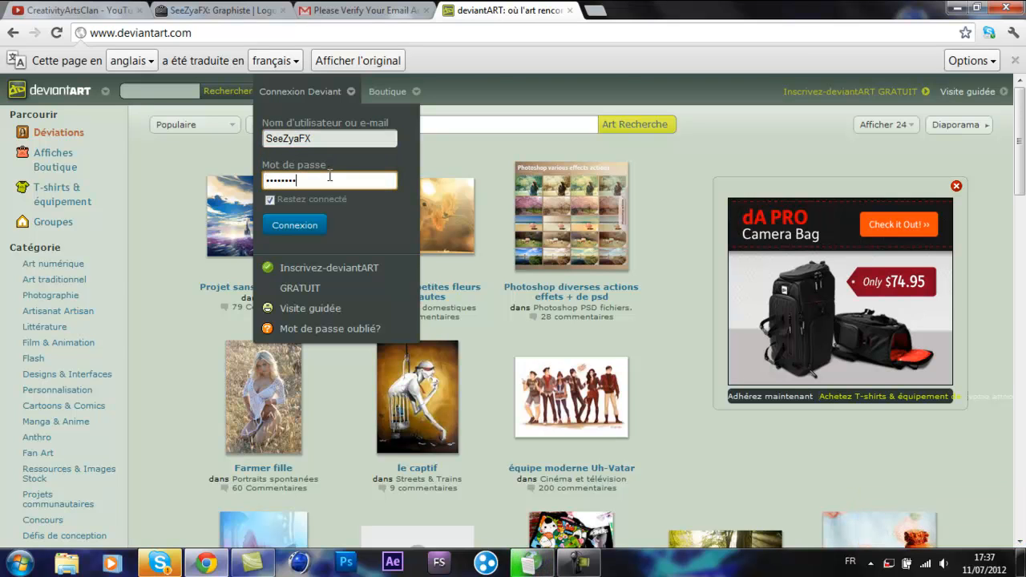
text(•••••••)
key(Return)
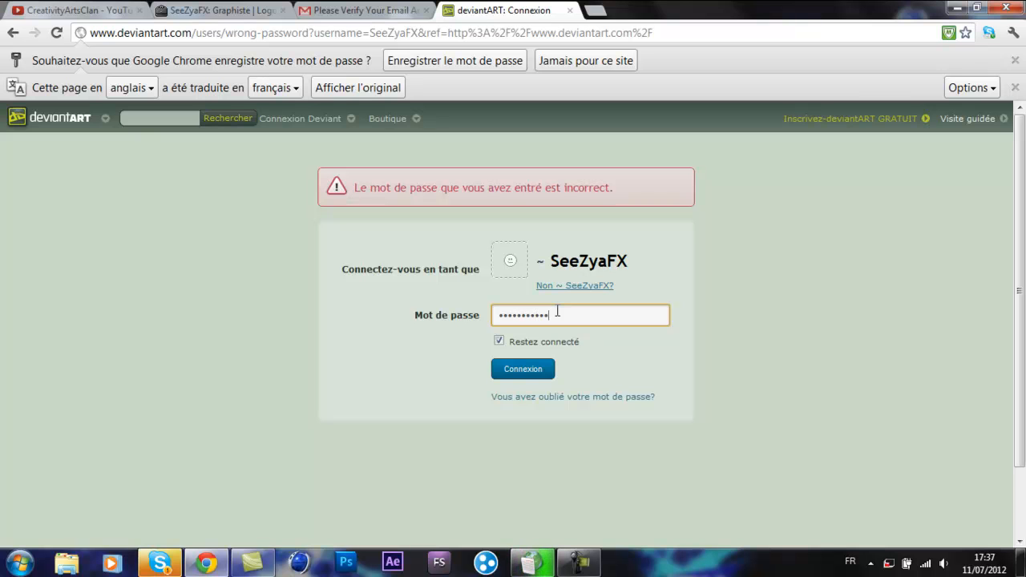
- Re-enter the account password on the deviantART login page and submit it until logged in
click(557, 314)
text(•••••••••••••)
key(Return)
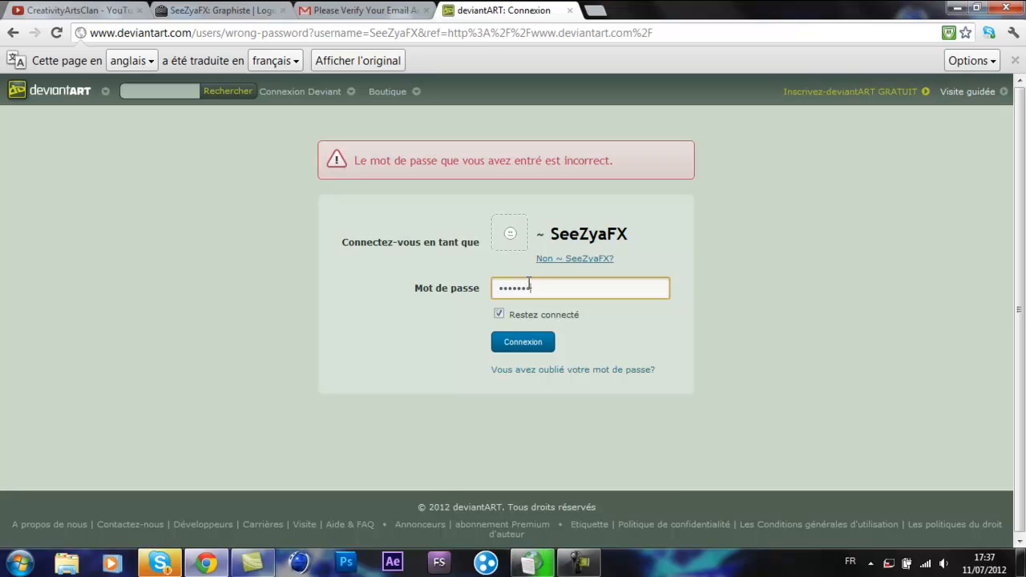
key(Return)
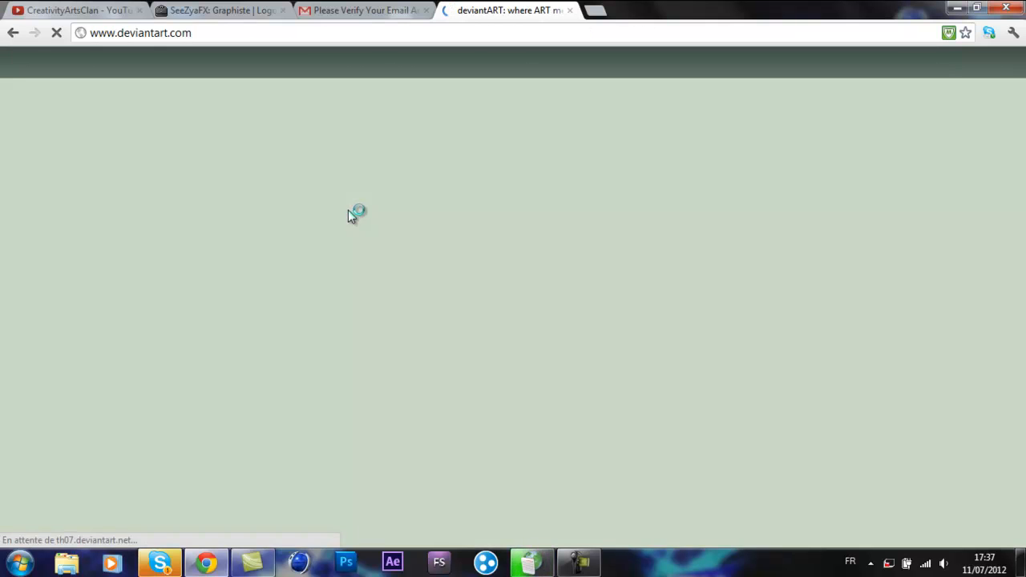
- Go to the account's portfolio management page (Mon portefeuille) and open the existing portfolio for editing
mouse_move(268, 101)
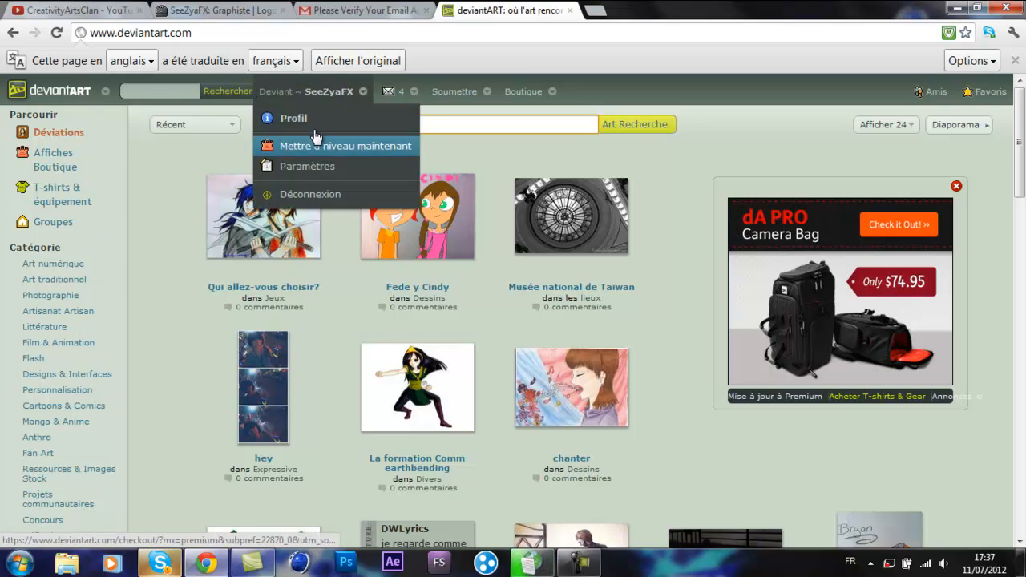
mouse_move(106, 96)
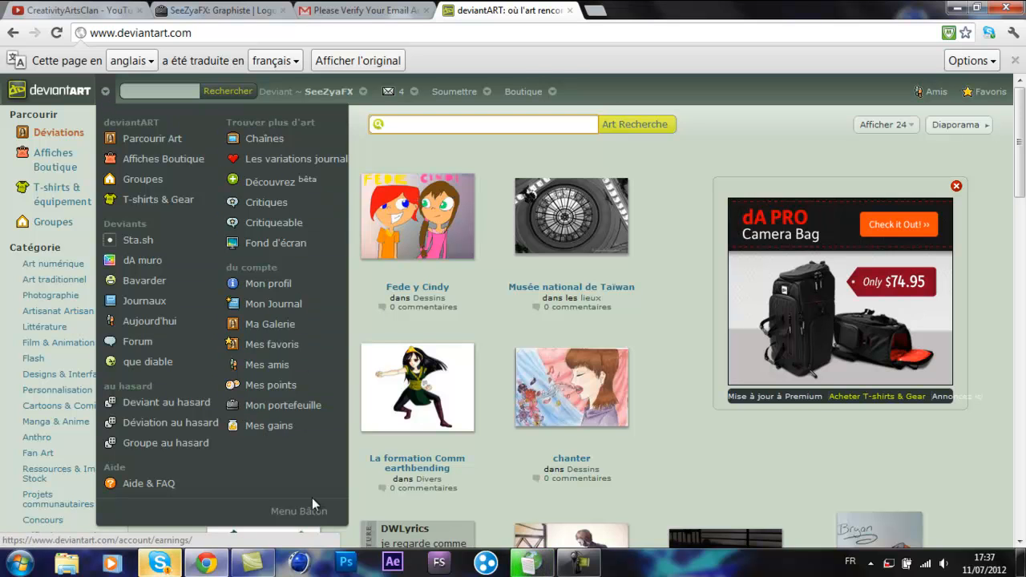
click(284, 405)
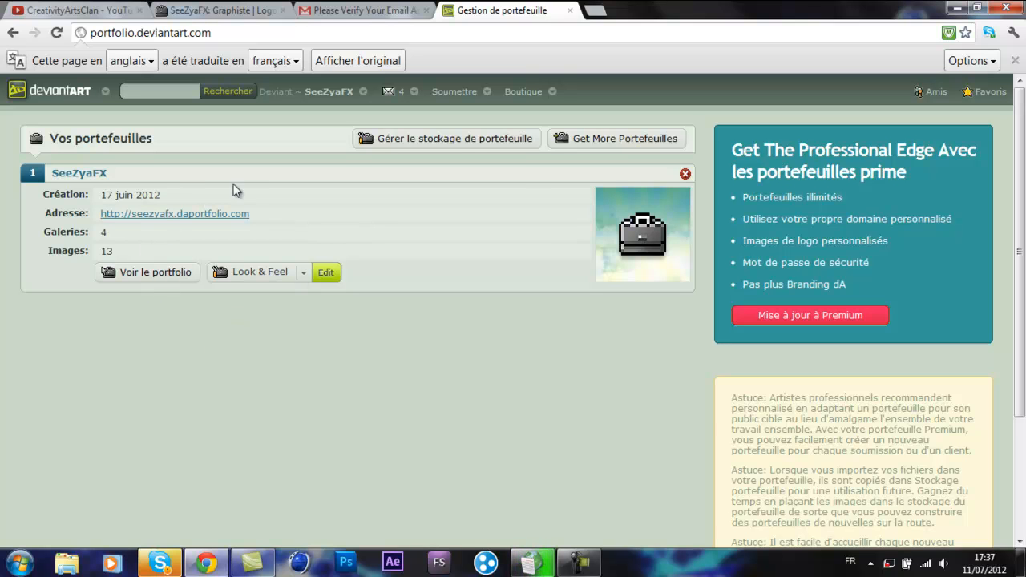
click(327, 273)
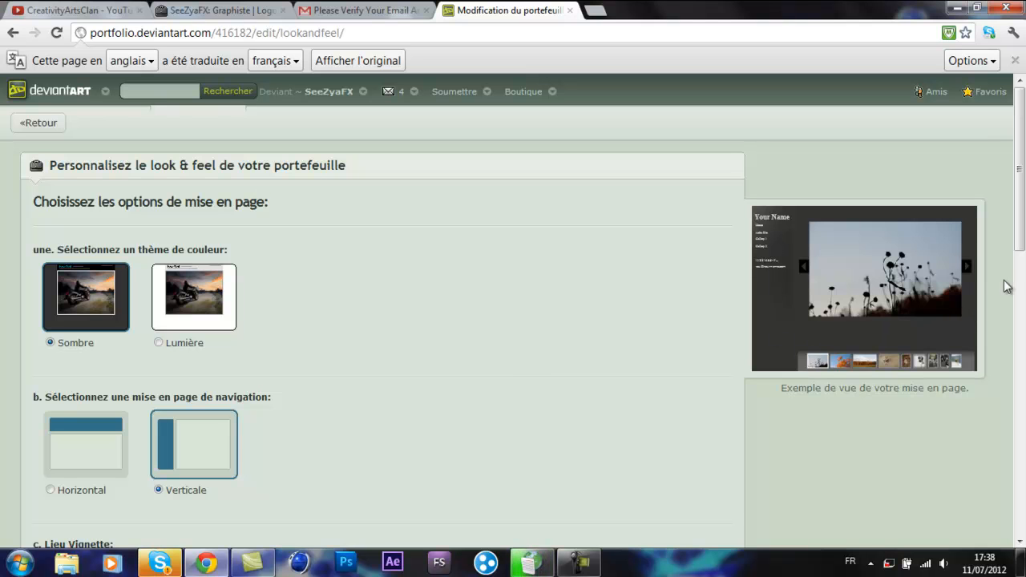
- Examine the portfolio's look and feel options, from navigation layout and thumbnails to font, highlight colour, image borders and home page image
drag(1019, 220, 1013, 289)
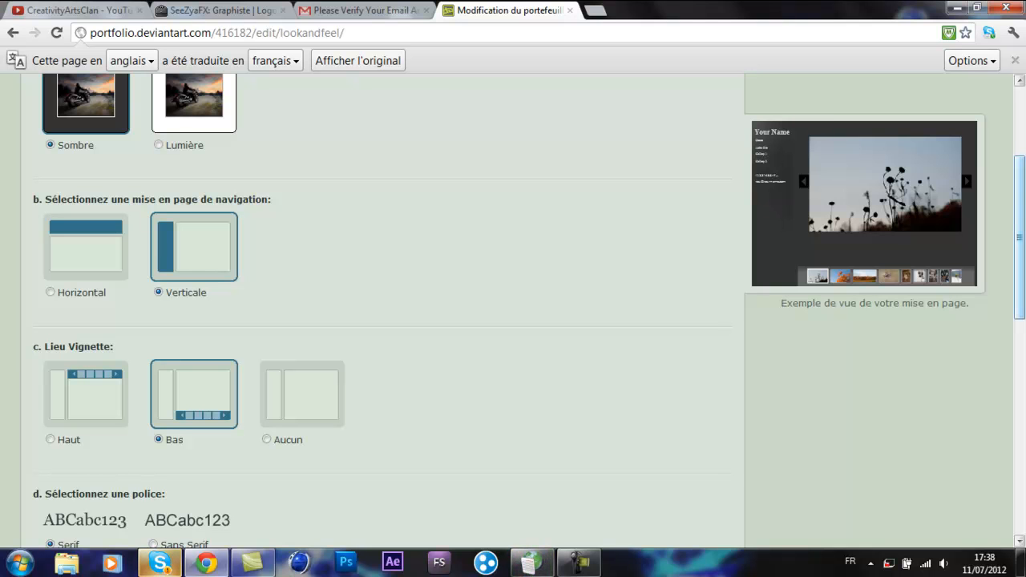
drag(1020, 228, 1022, 301)
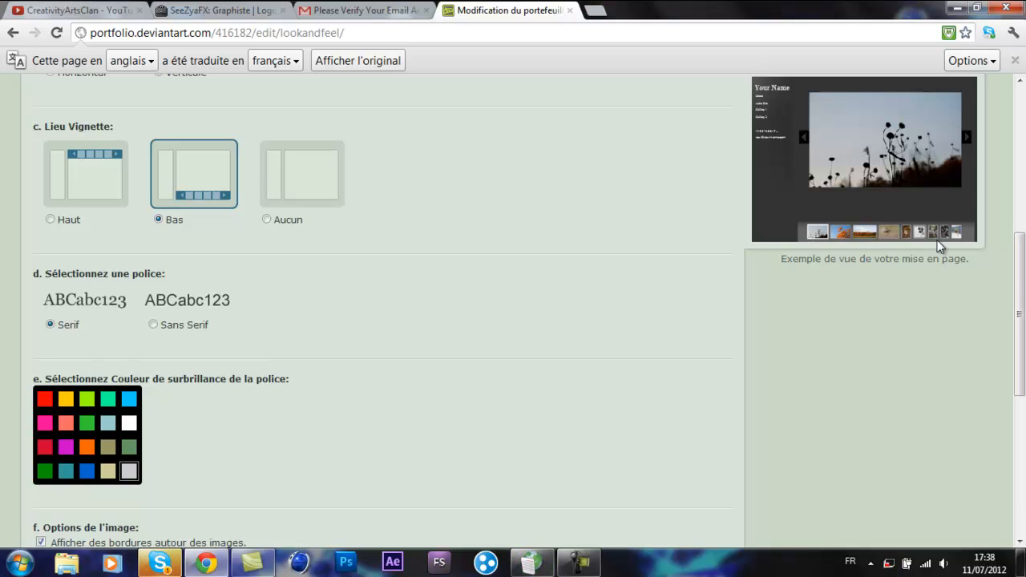
drag(1021, 314, 926, 443)
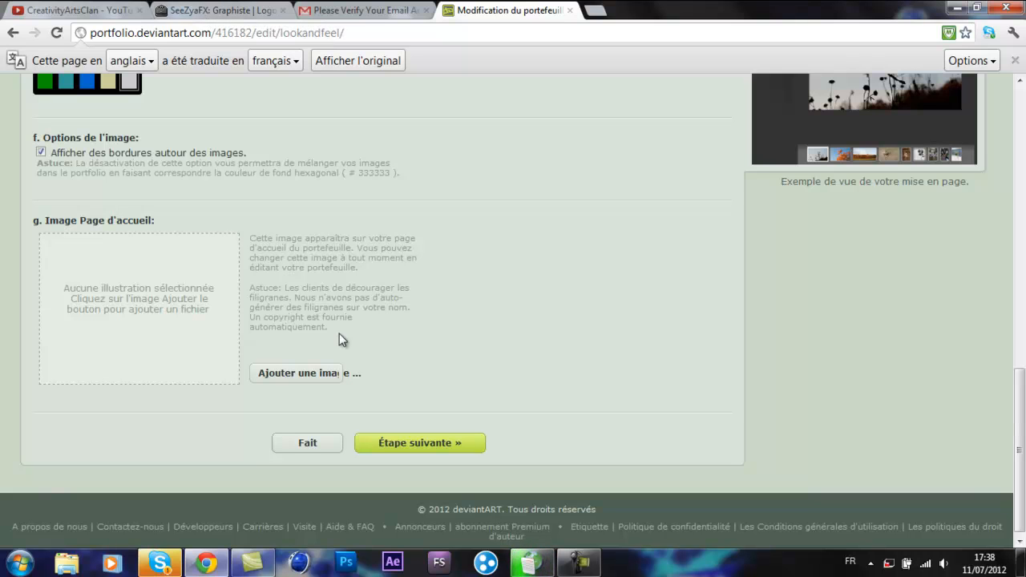
- Return to the published portfolio site and view its home page (Accueil)
click(241, 10)
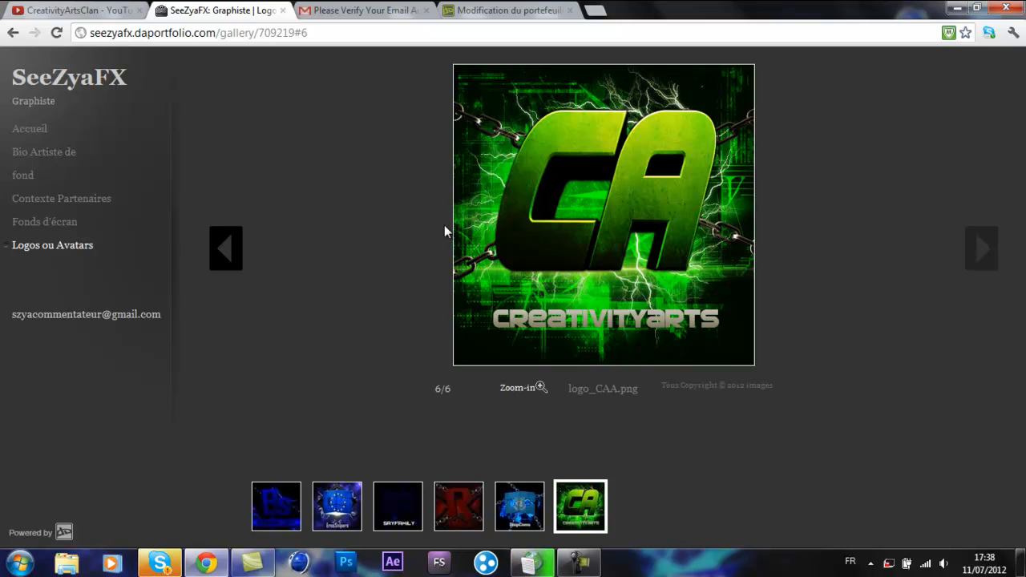
click(49, 134)
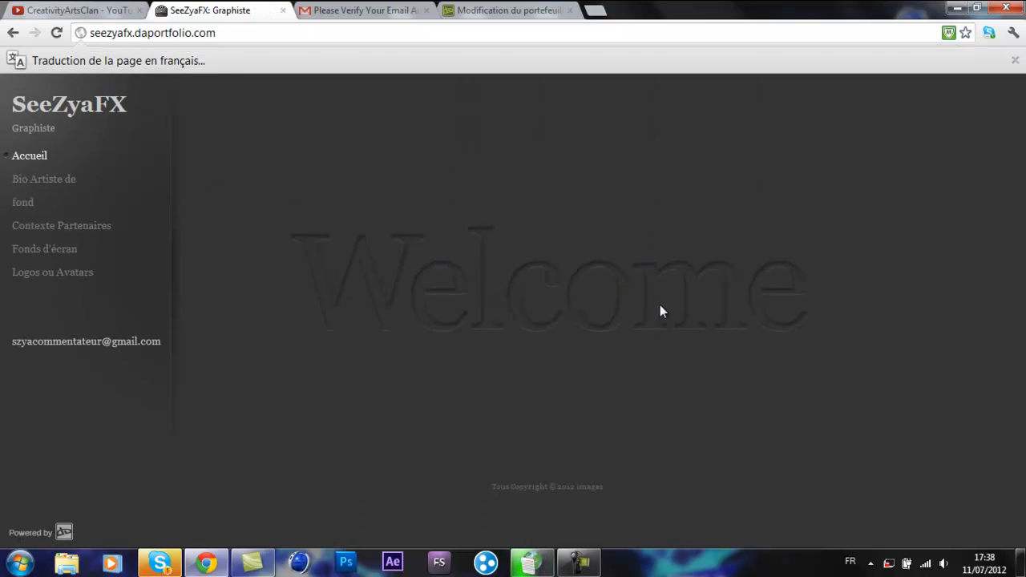
- Return to the portfolio editor, advance to the basic information page and review its title, slogan, contact and expertise fields
click(490, 12)
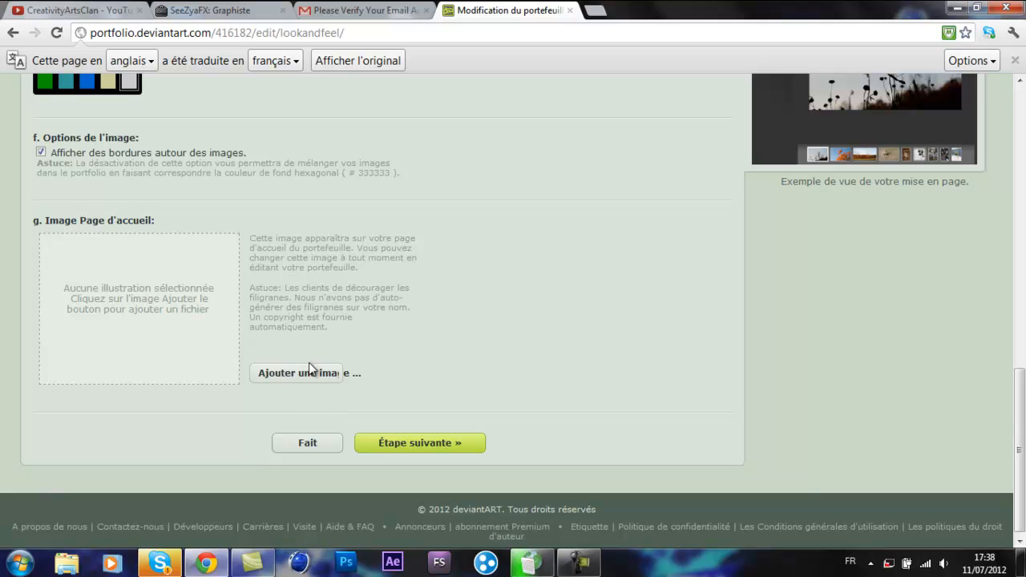
click(429, 449)
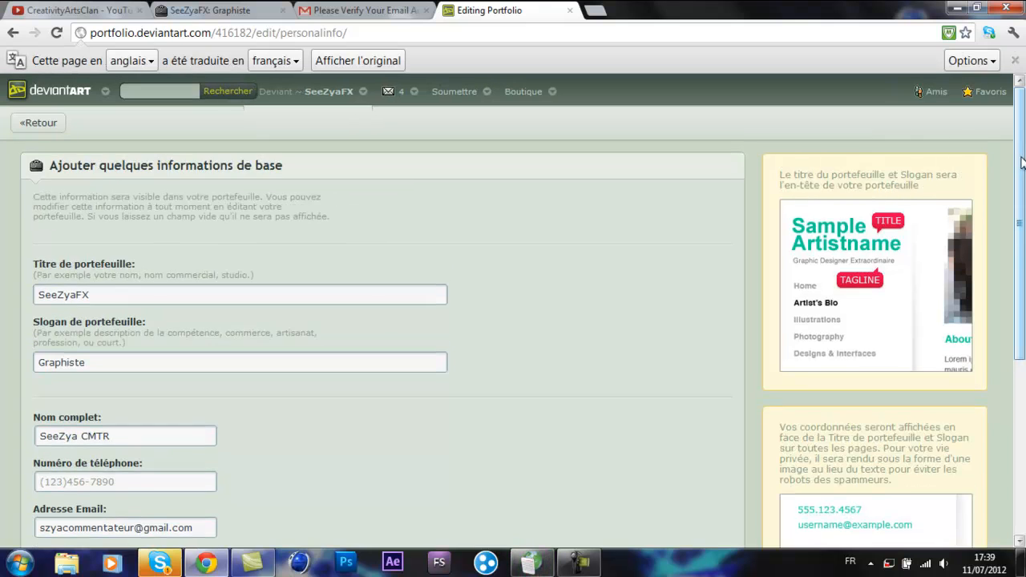
drag(1022, 163, 1022, 209)
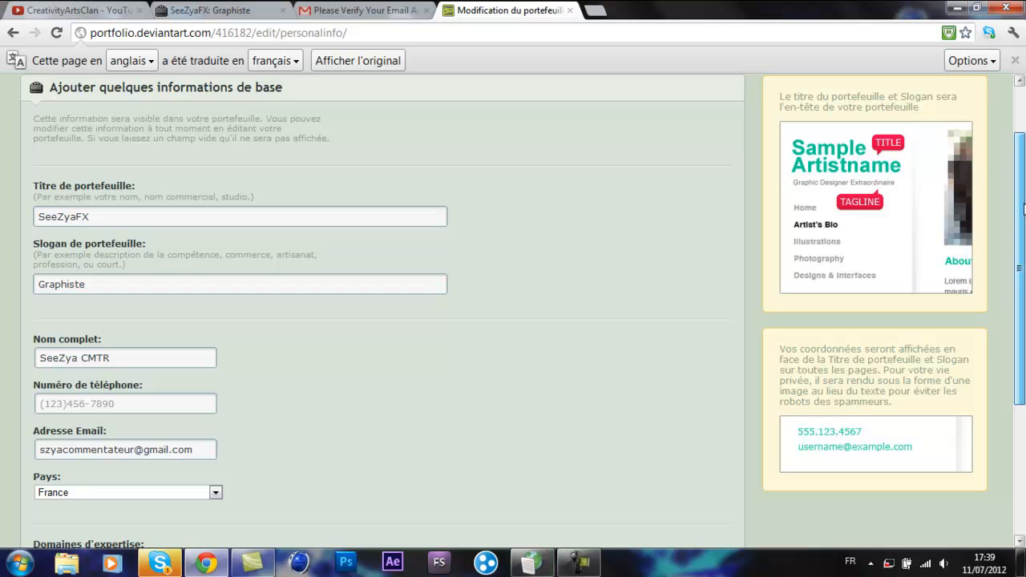
drag(1022, 209, 1023, 353)
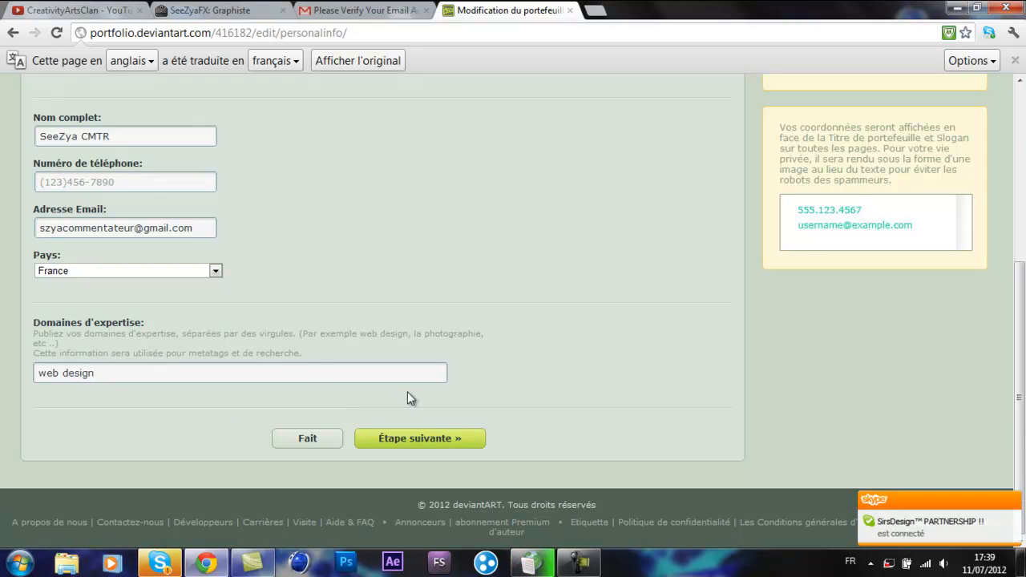
- Advance to the biography page and review its fields down to the CV upload, comparing the biography text with the published artist bio
click(444, 451)
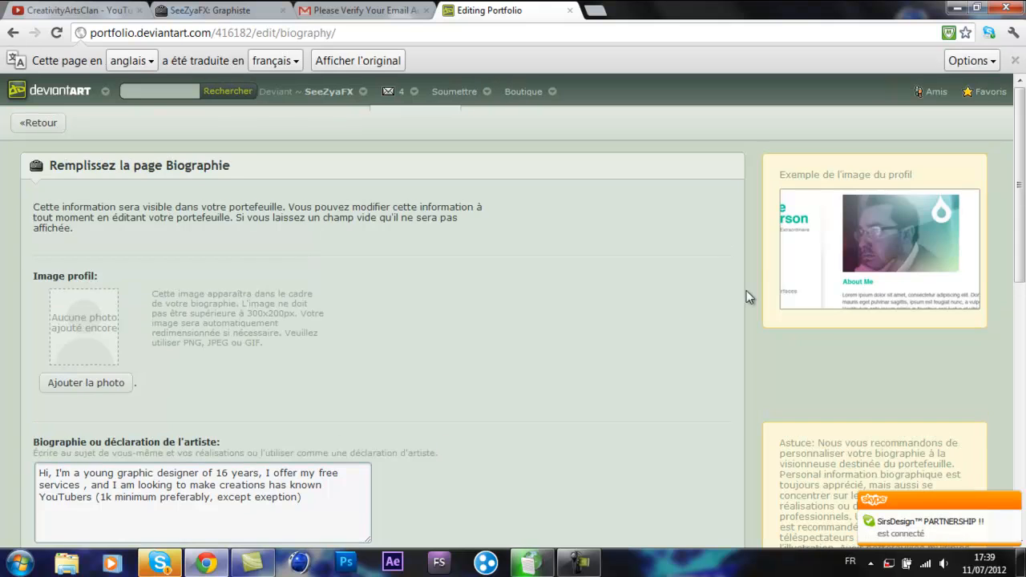
drag(1020, 150, 1019, 185)
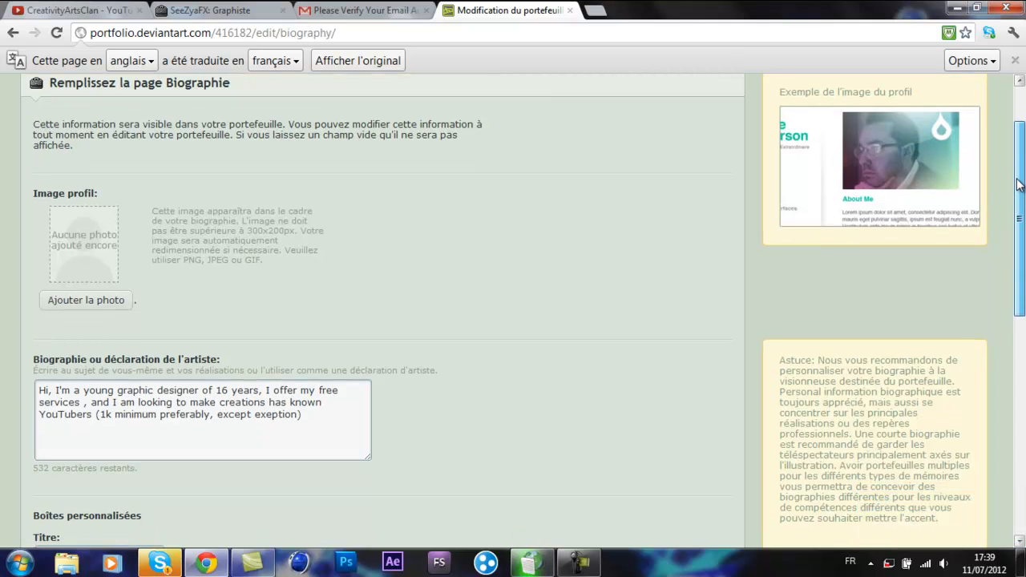
click(214, 10)
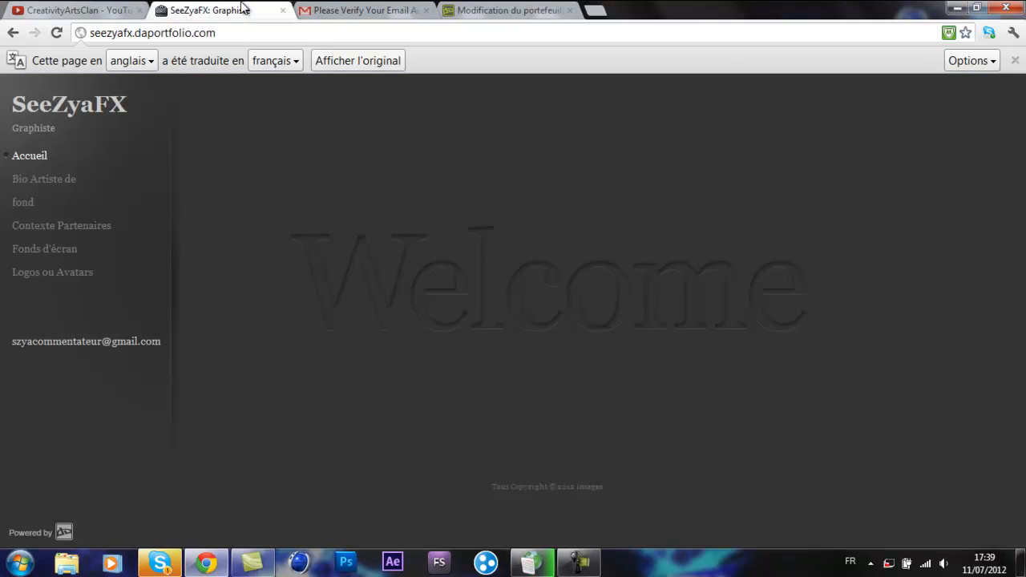
click(38, 187)
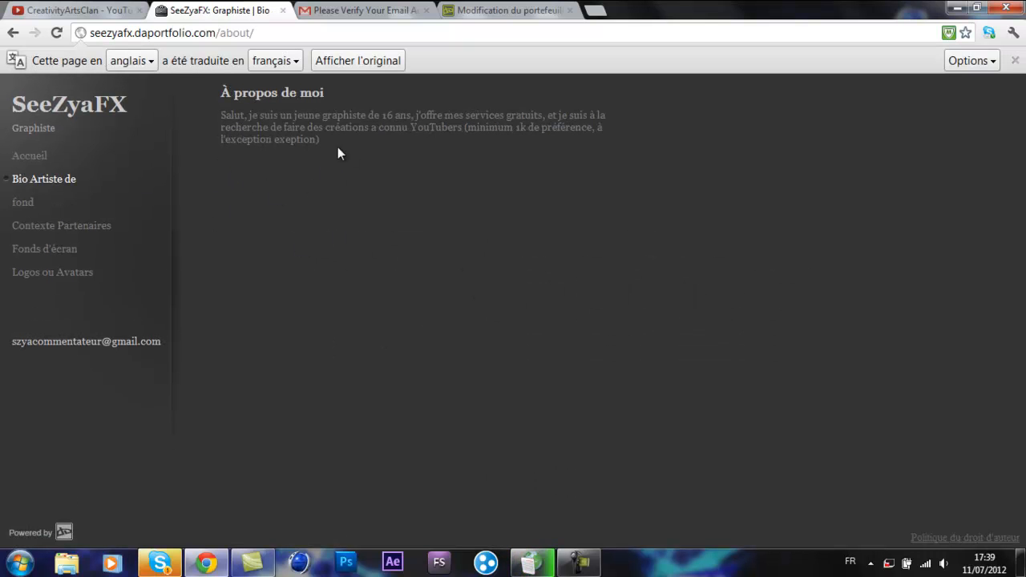
click(501, 11)
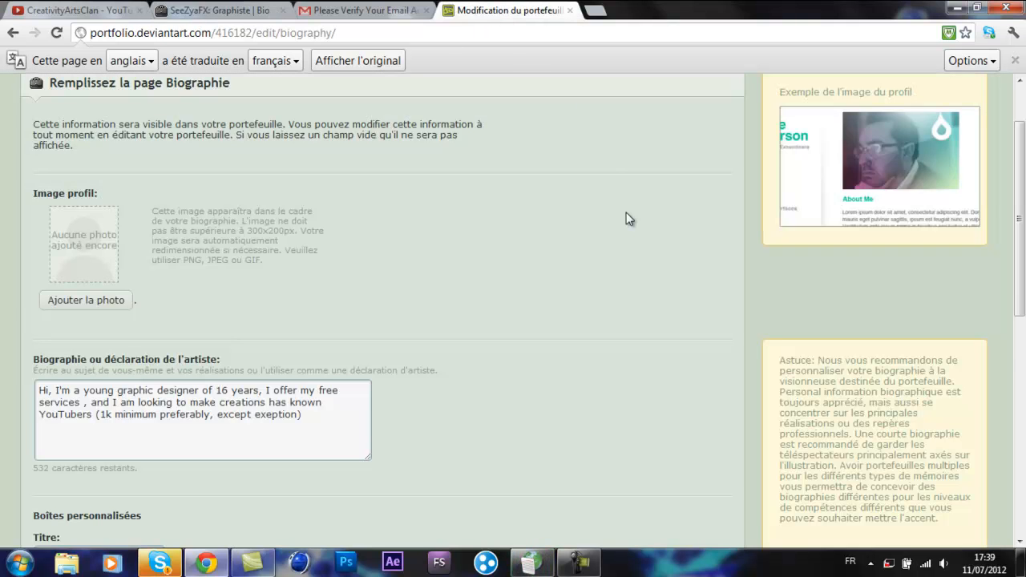
drag(1020, 177, 1008, 393)
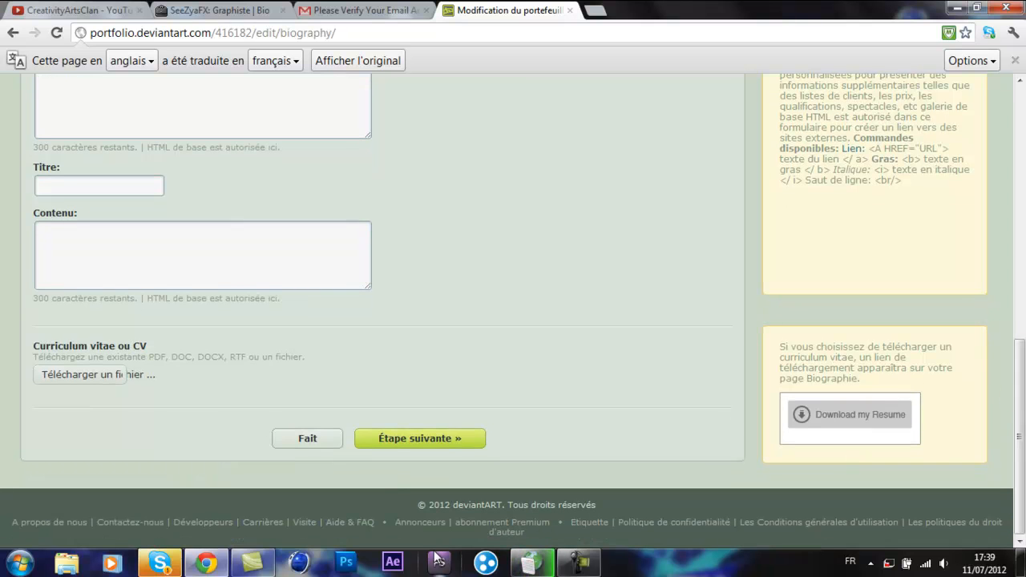
- Advance to the gallery page and examine the Background gallery's options for adding artwork without uploading anything
click(382, 434)
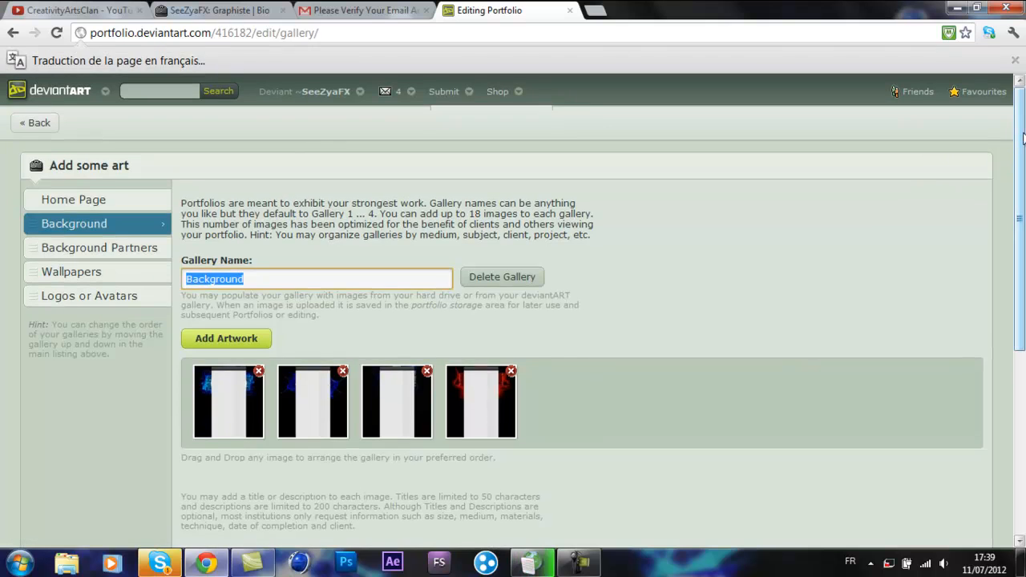
drag(1023, 138, 1022, 174)
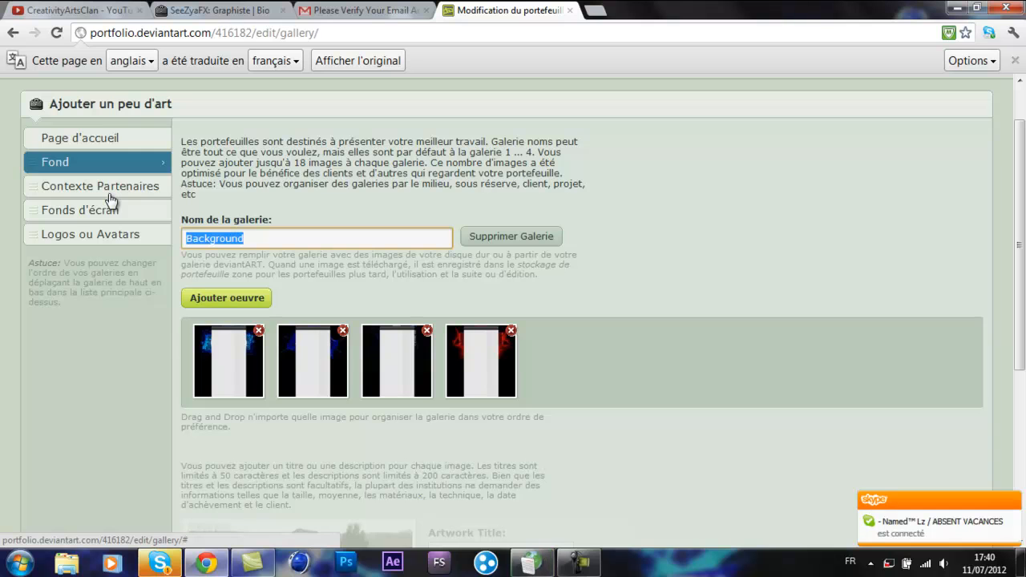
mouse_move(111, 218)
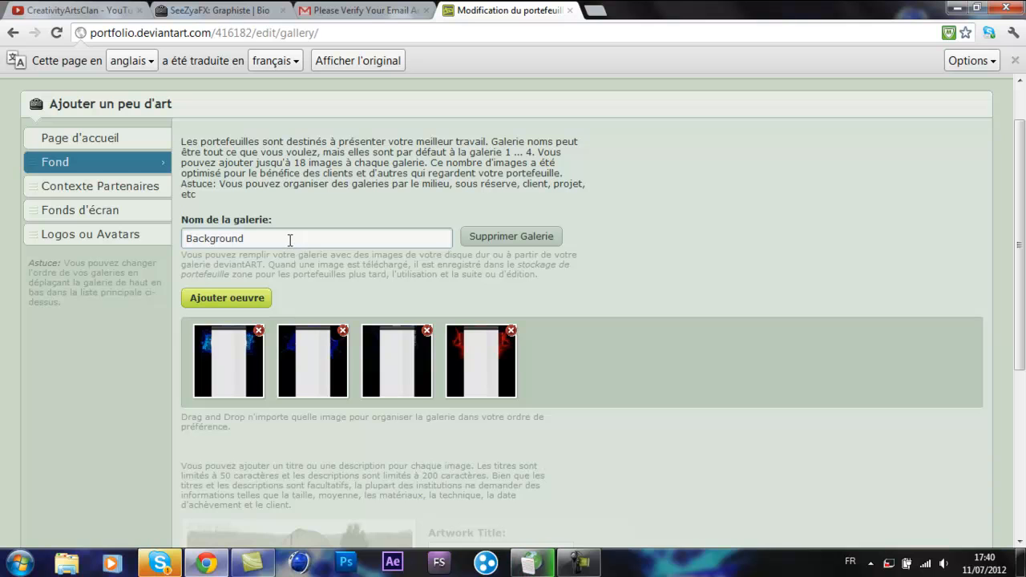
click(223, 301)
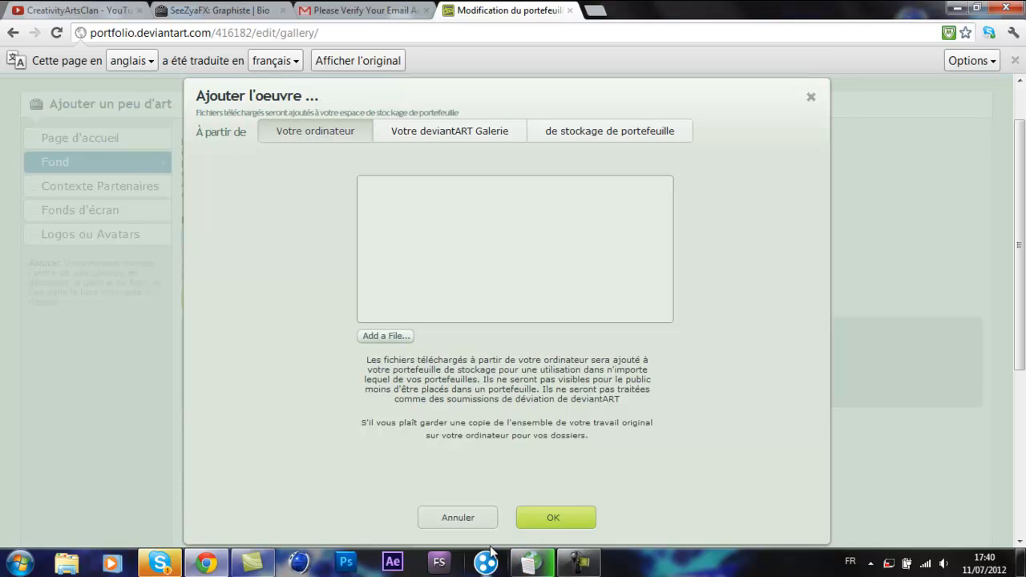
click(477, 522)
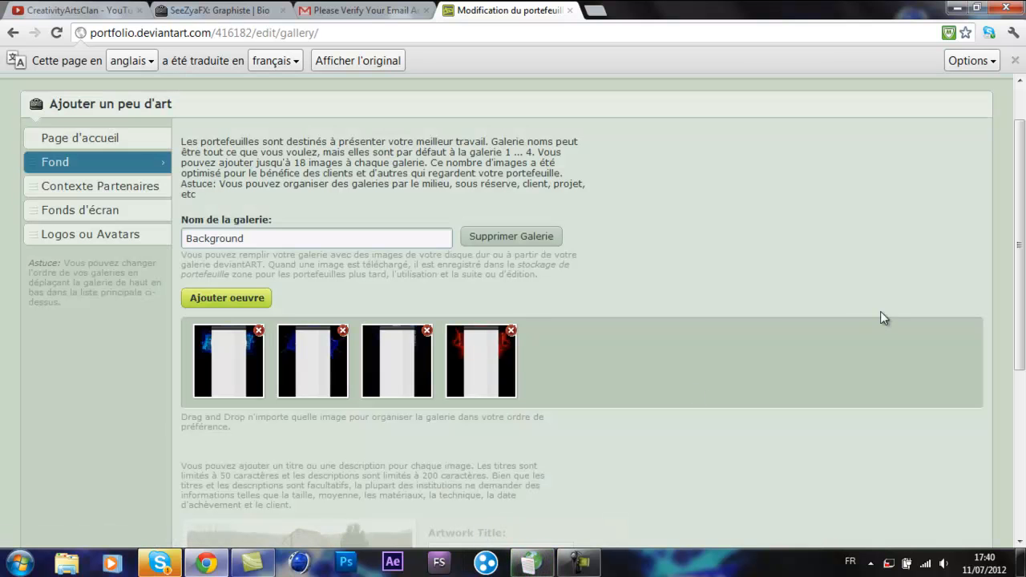
- Continue past the galleries to the portfolio address page and finish editing the portfolio
mouse_move(1023, 261)
mouse_down()
mouse_move(1023, 286)
mouse_move(1016, 261)
mouse_up()
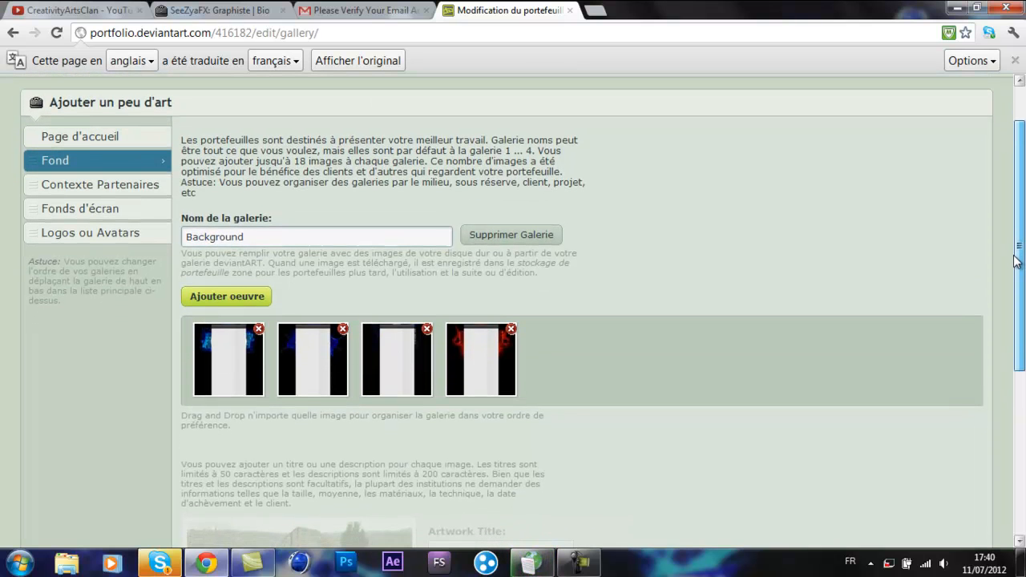
drag(1017, 261, 967, 481)
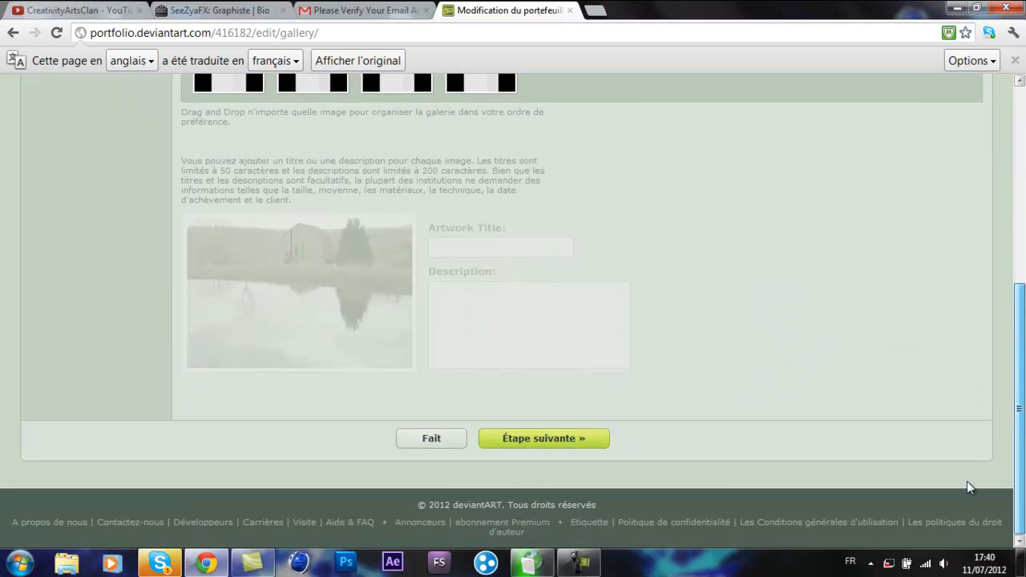
click(529, 440)
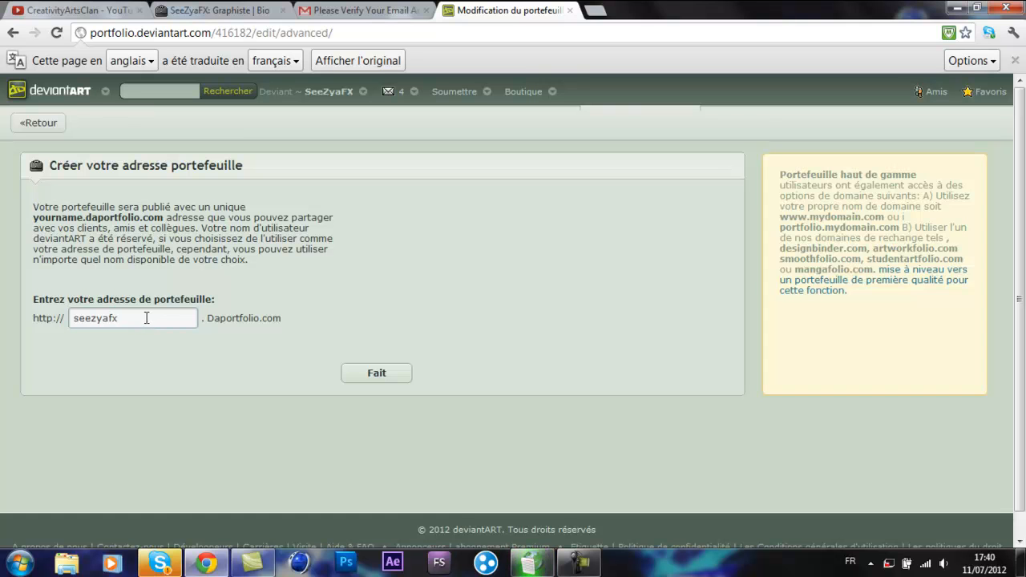
click(373, 374)
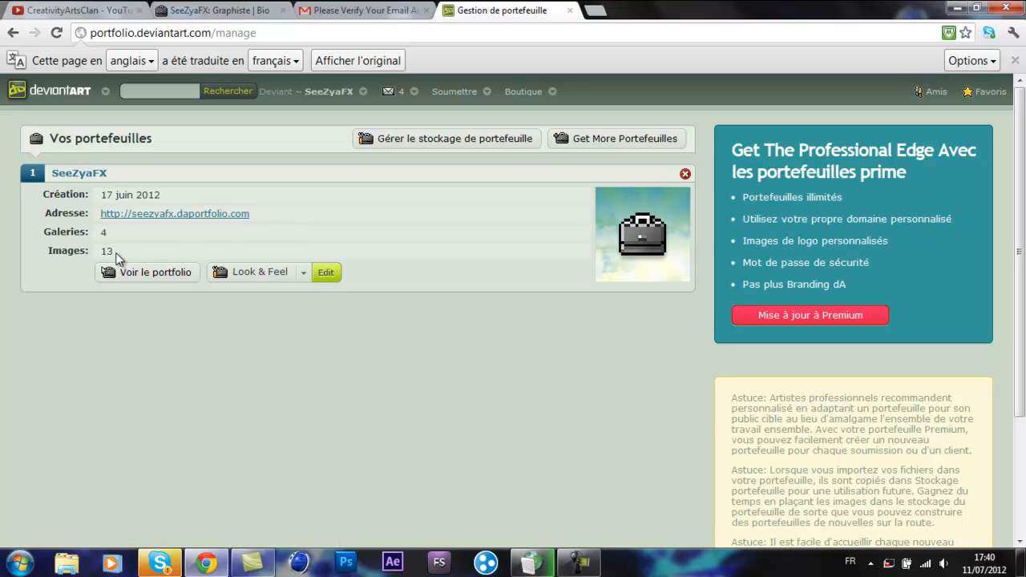
- View the published portfolio through its address on the management page, and go back to reopen the portfolio for editing
click(227, 215)
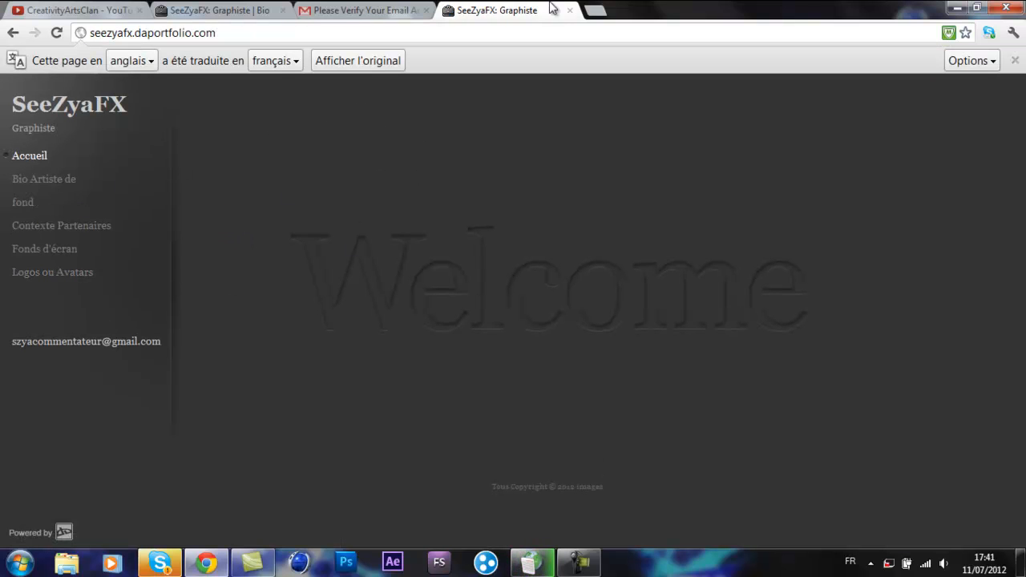
click(13, 34)
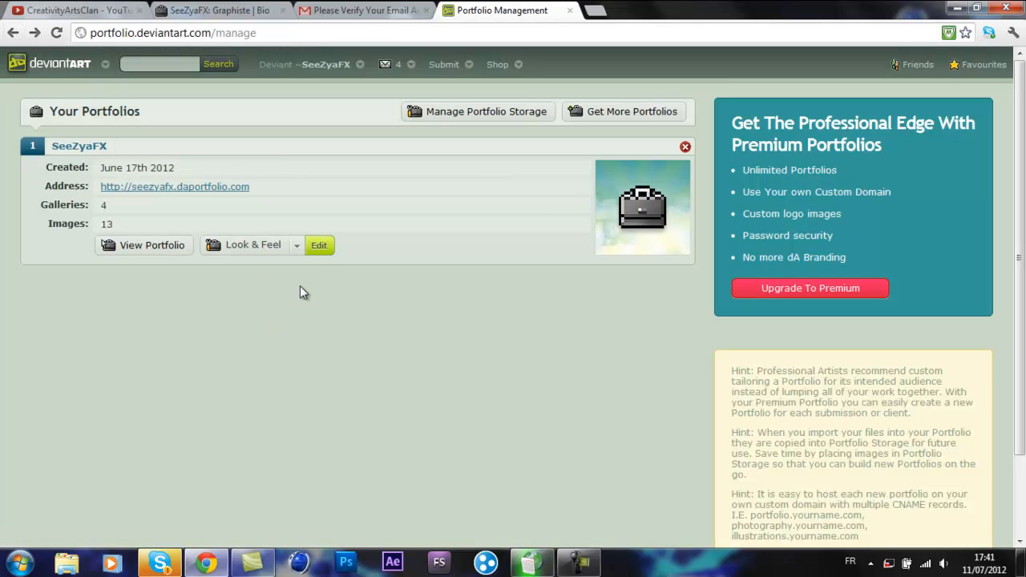
click(319, 247)
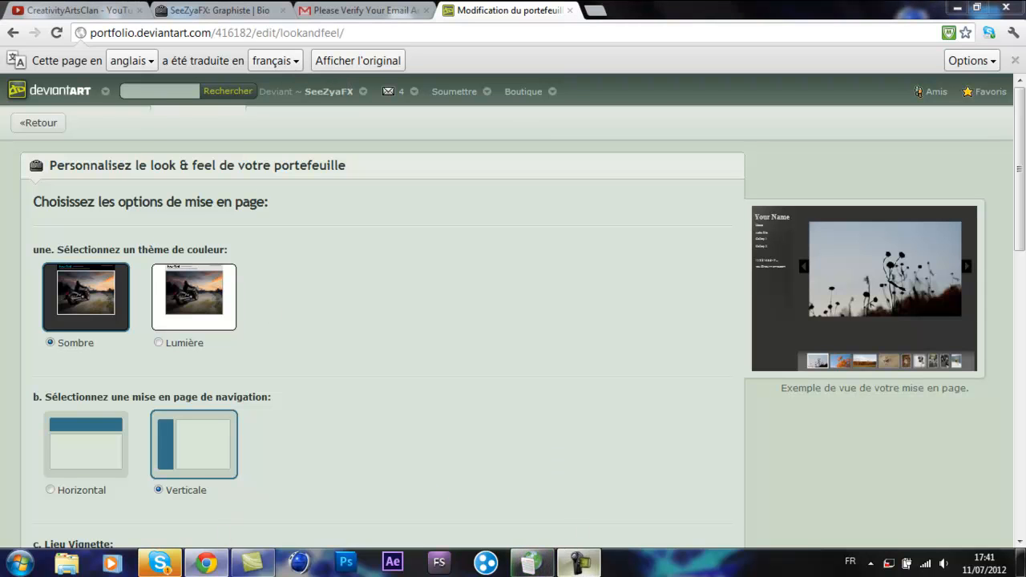
click(579, 562)
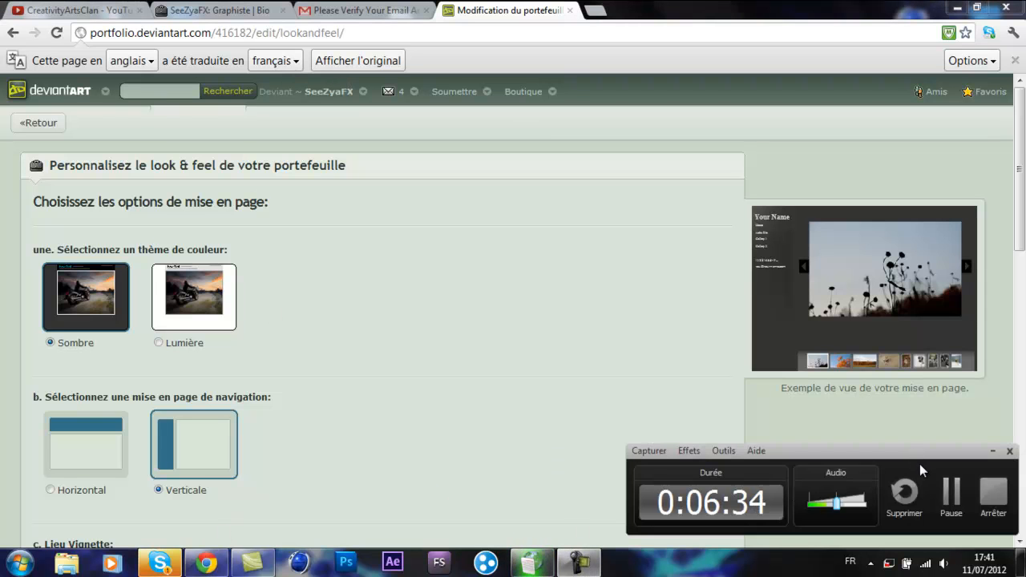